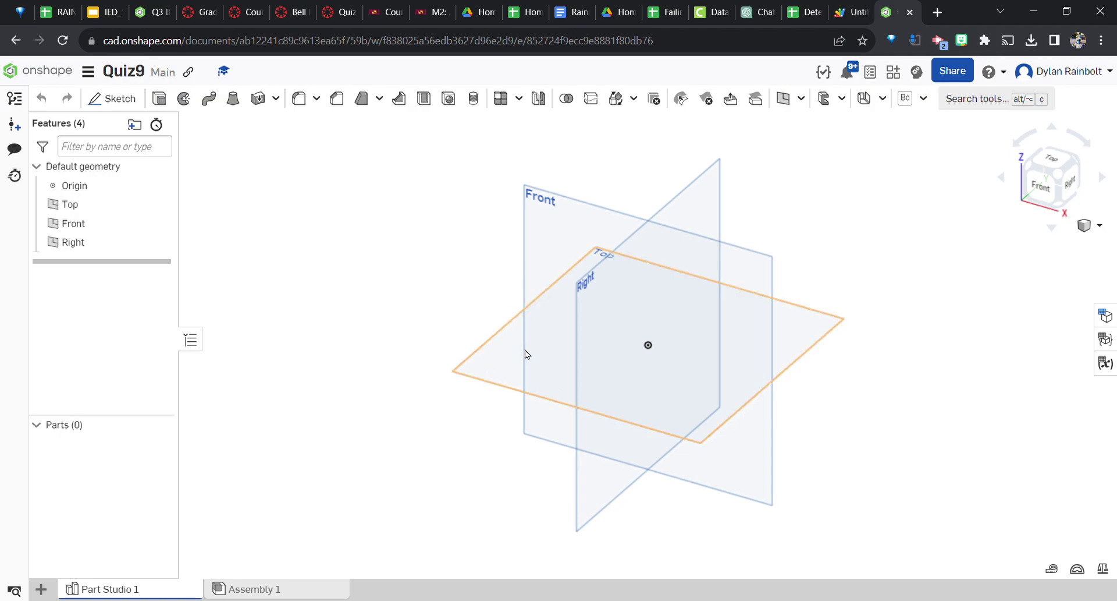
Sketch a centre-point rectangle about 5.14 by 1.985 in on the Top plane, centred on the origin
left_click(525, 357)
left_click(119, 99)
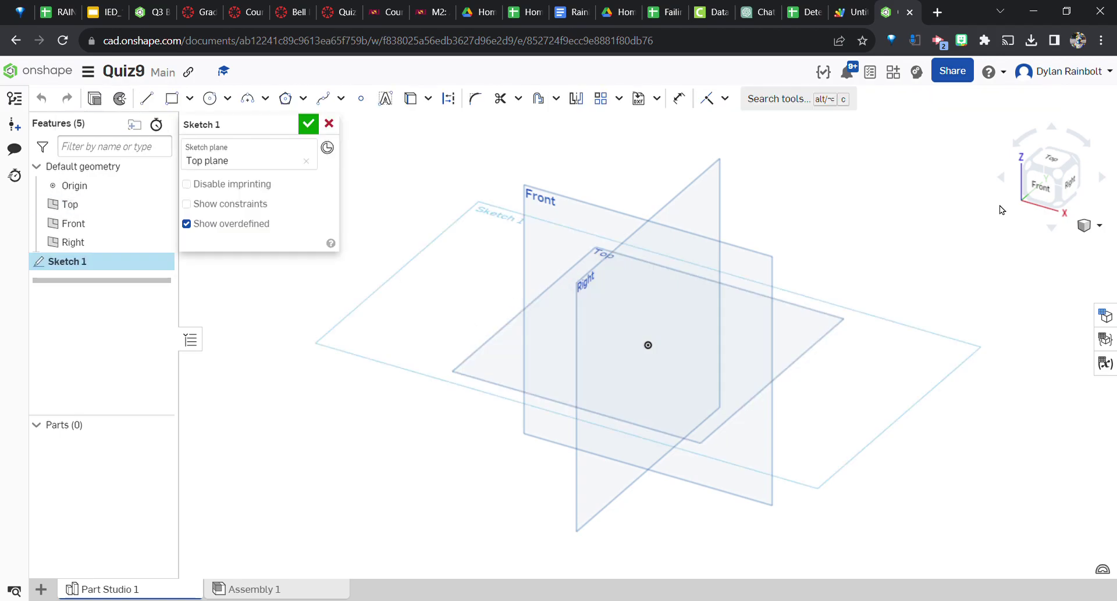
left_click(1054, 156)
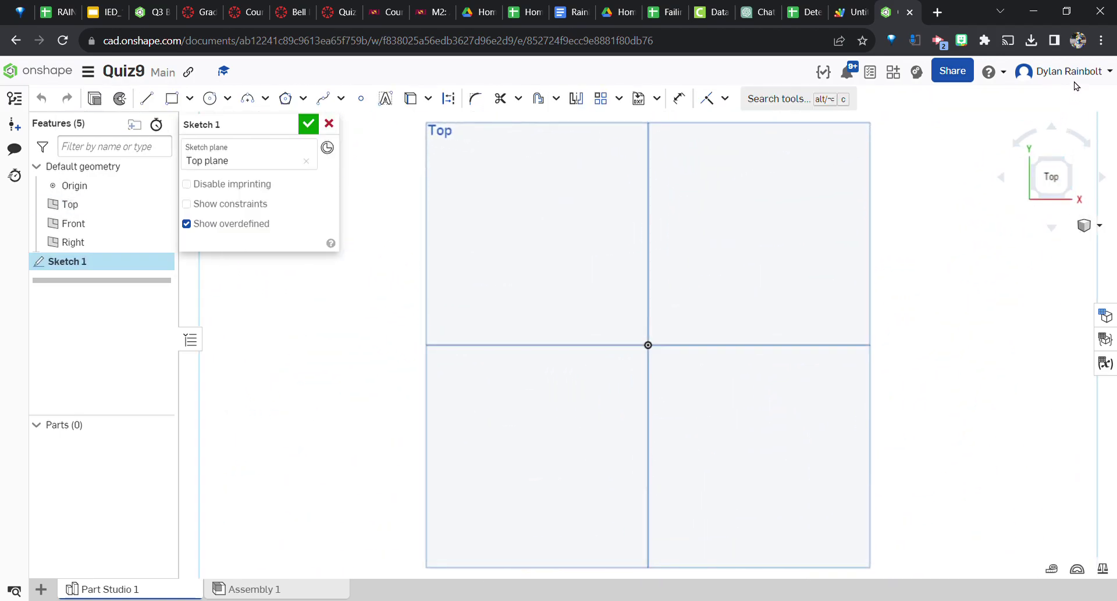
left_click(190, 98)
left_click(224, 151)
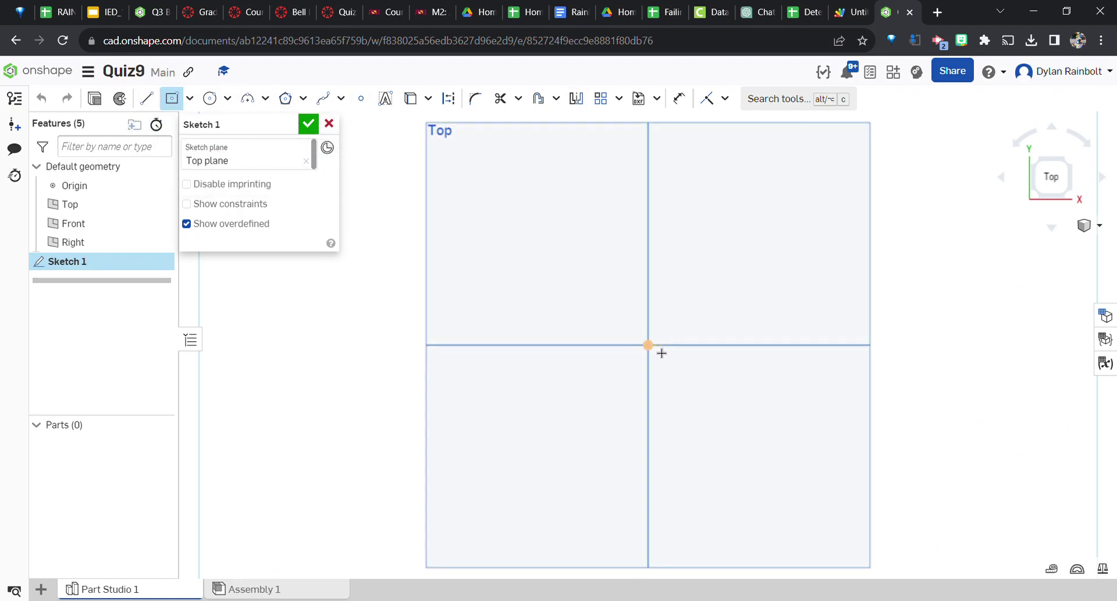
left_click(648, 345)
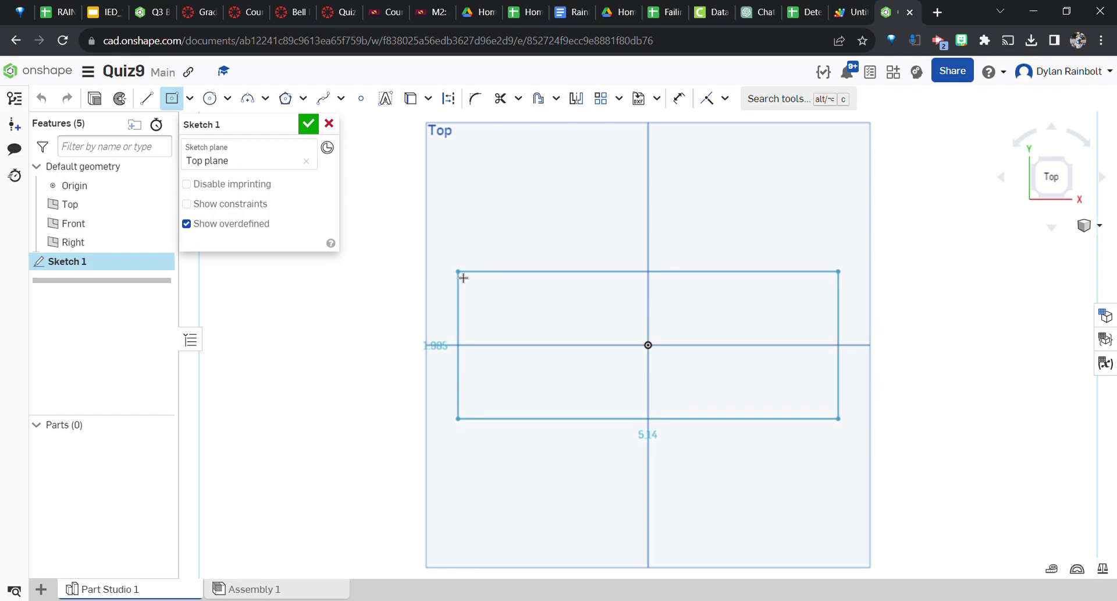
left_click(458, 271)
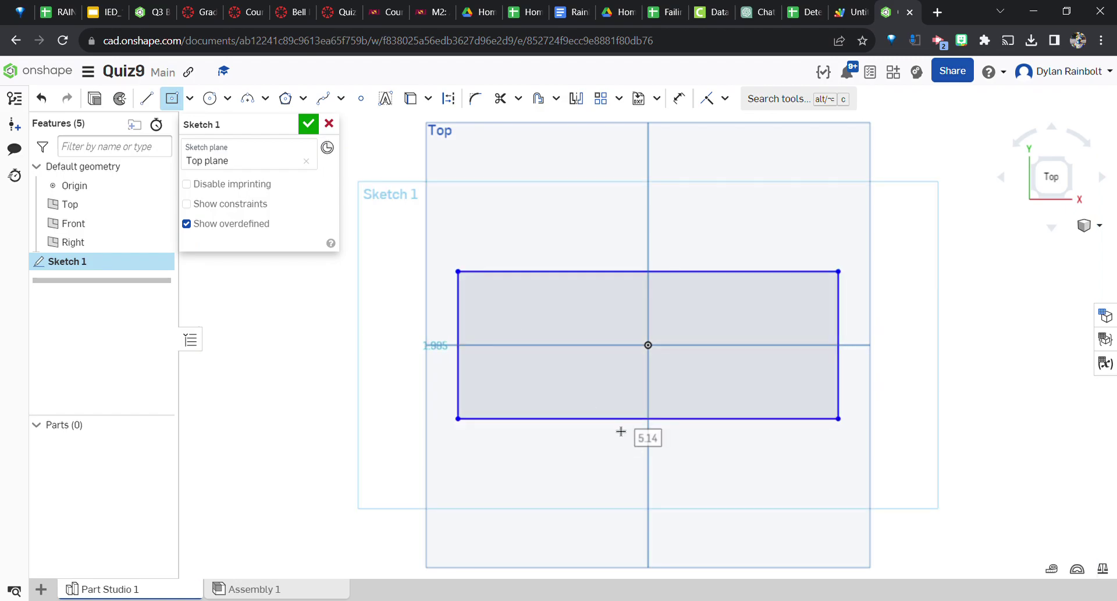
Set the rectangle's width to 100 mm and its height to 50 mm
left_click(649, 445)
type("100 m")
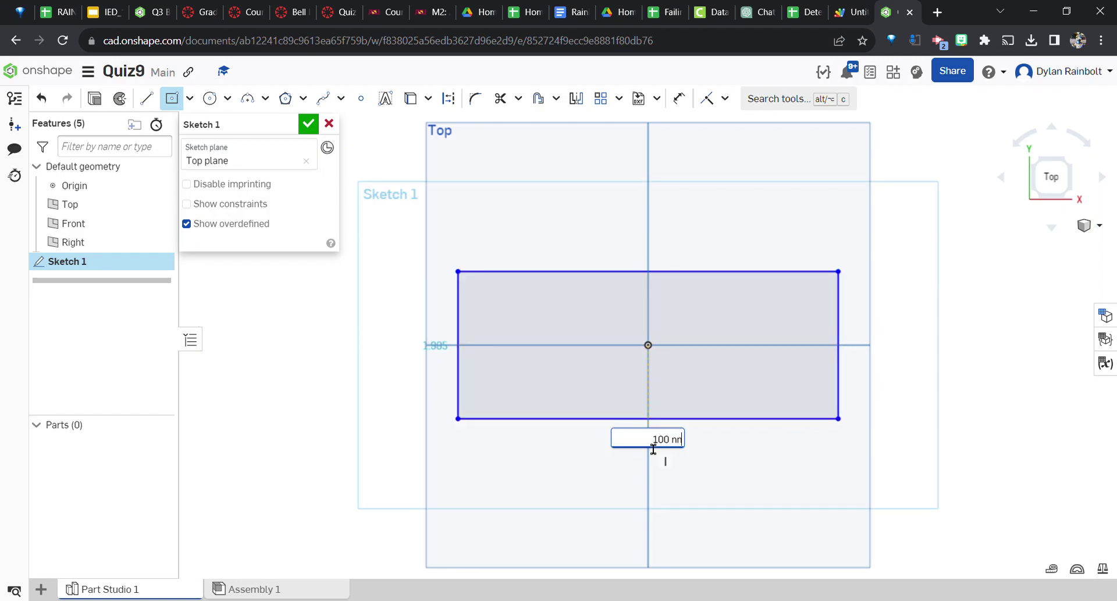
type("m")
key("Return")
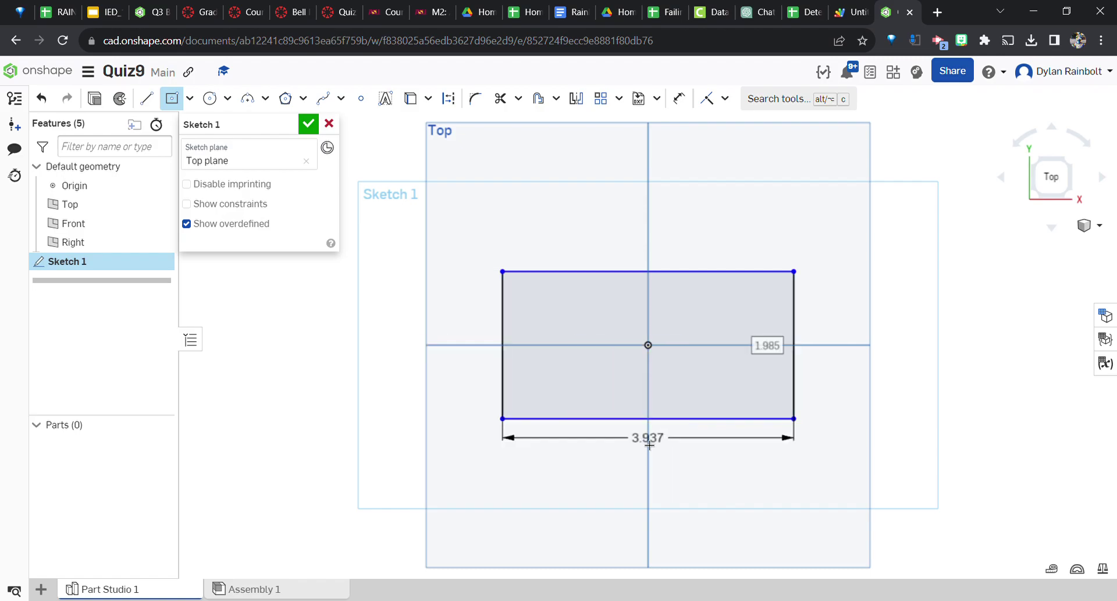
left_click(790, 371)
type("50 mm")
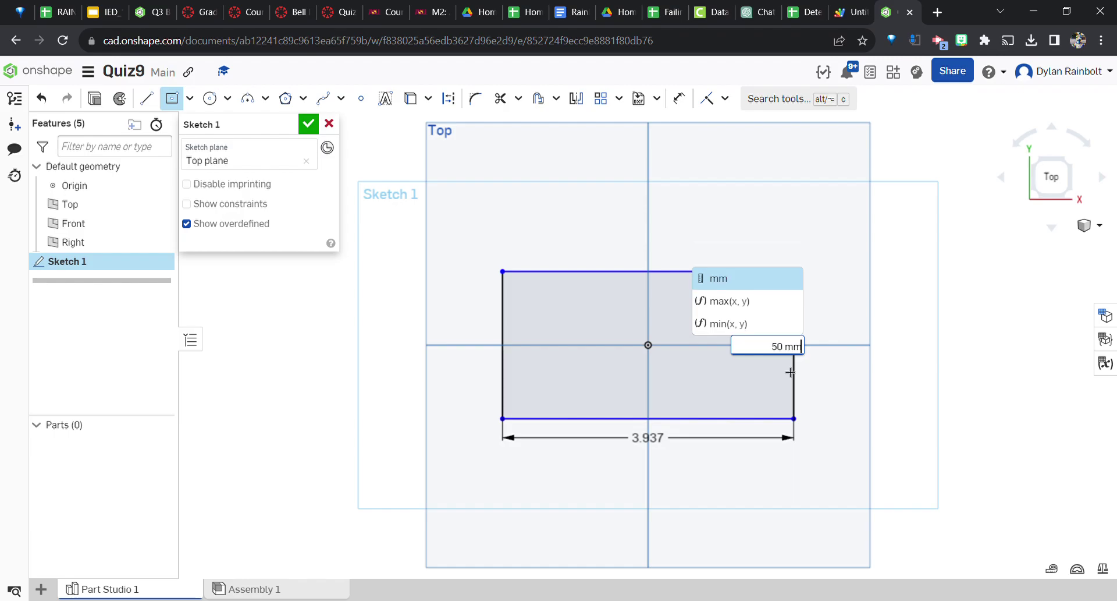
key("Return")
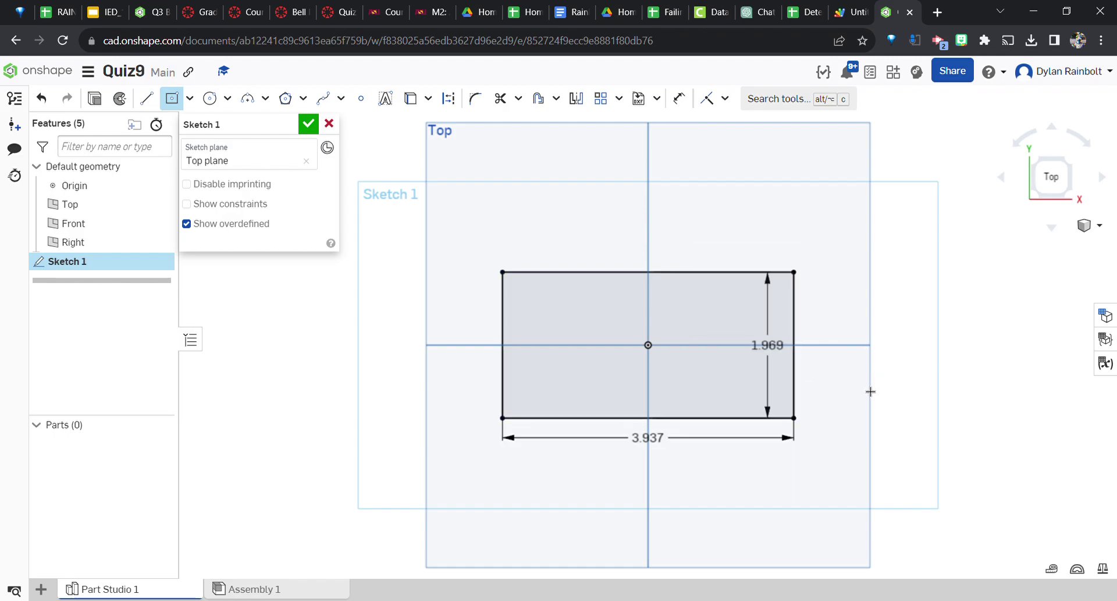
Change the rectangle's height dimension to 30 mm
double_click(769, 347)
type("30 mm")
key("Return")
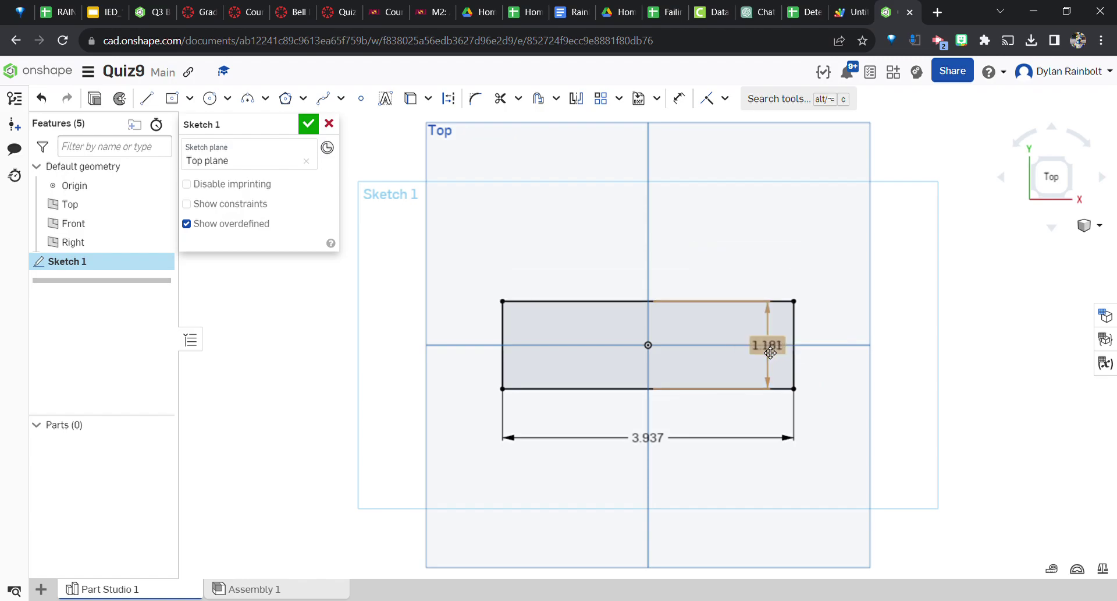
Extrude the rectangle as a new solid with a blind depth of 30 mm
left_click(95, 99)
left_click(292, 254)
type("30 mm")
key("Return")
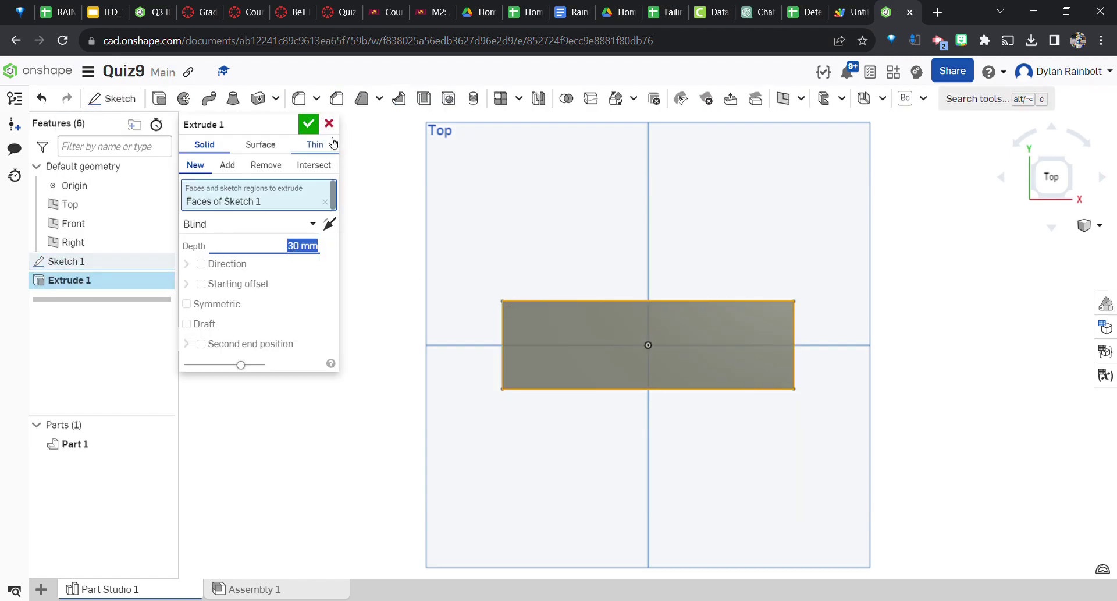
Start a sketch on the block's top face and place three points in line with the origin along its length
left_click(571, 344)
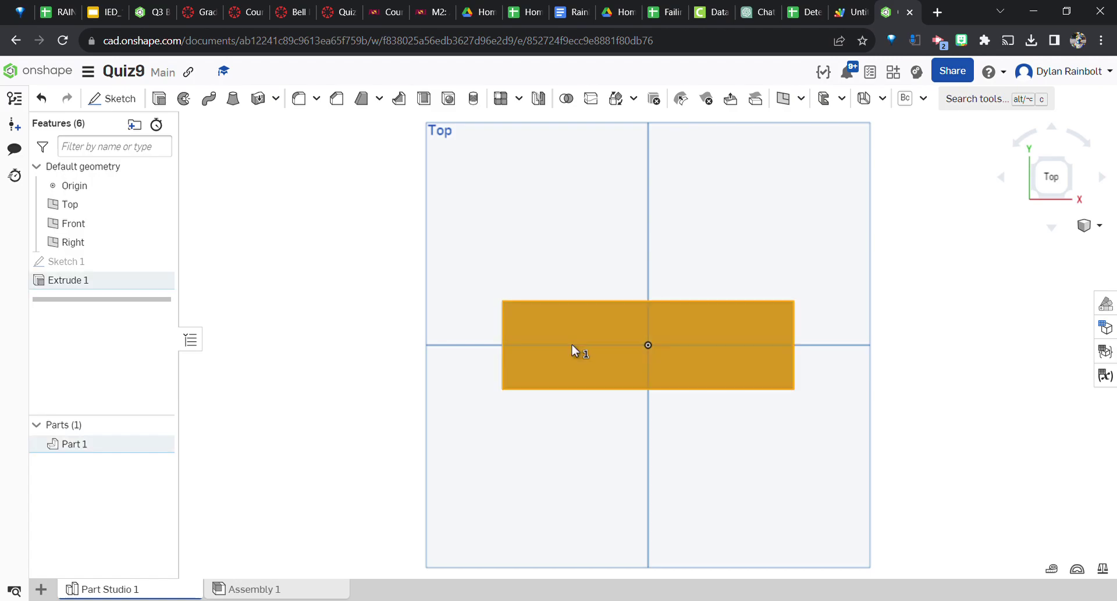
left_click(118, 100)
left_click(1074, 201)
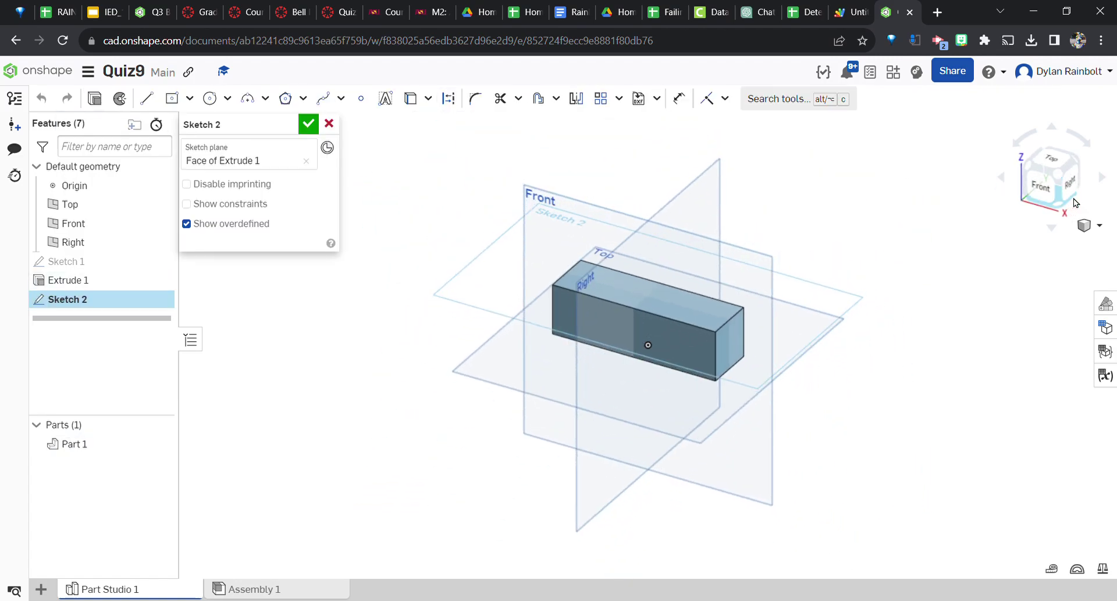
left_click(1050, 160)
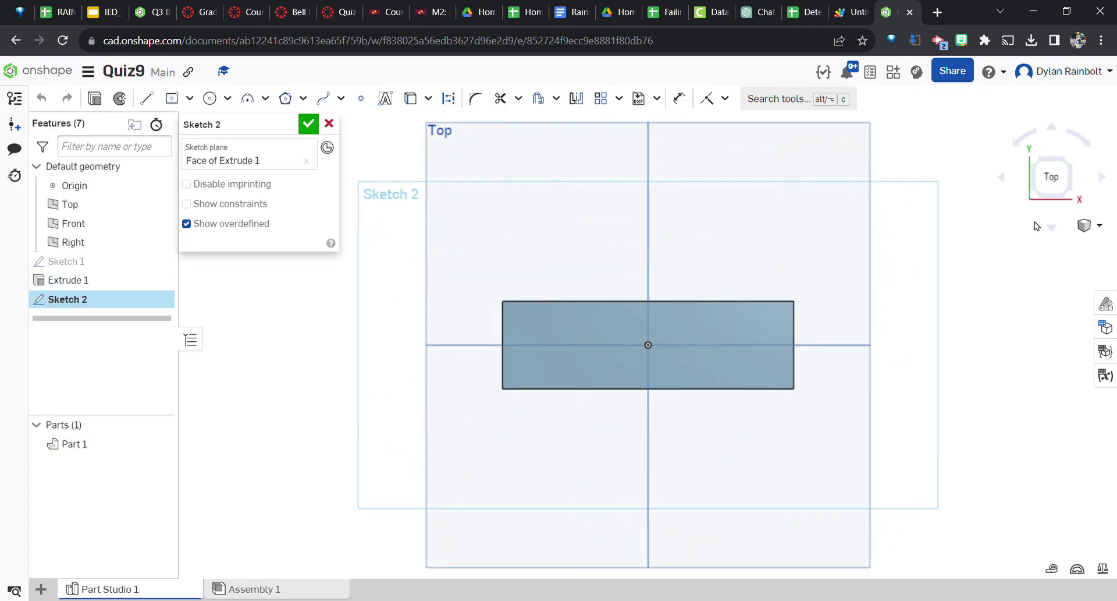
left_click(1071, 198)
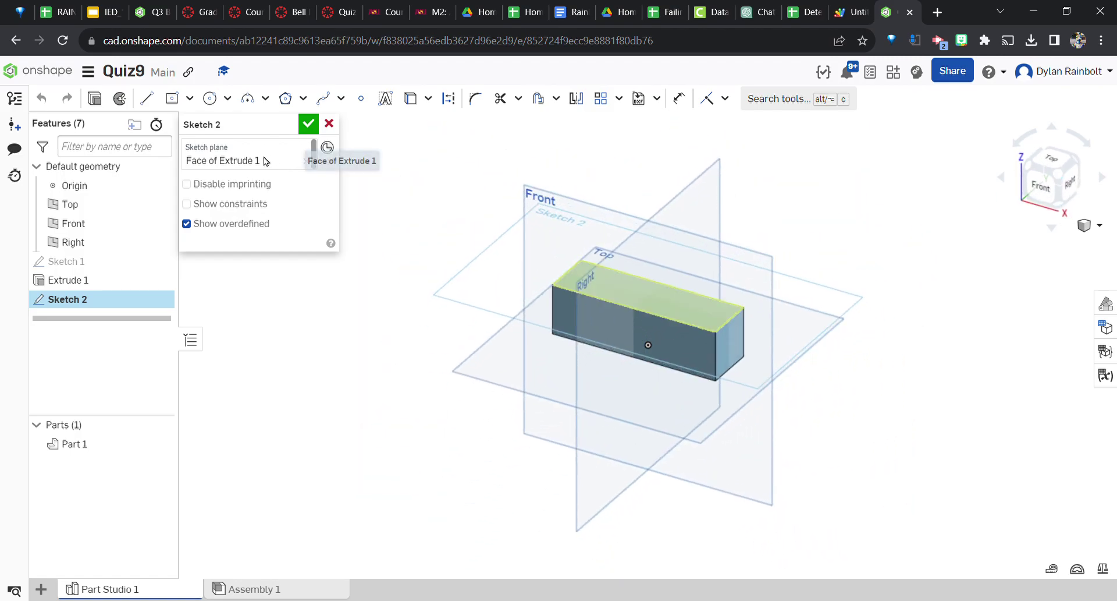
left_click(1050, 173)
left_click(371, 104)
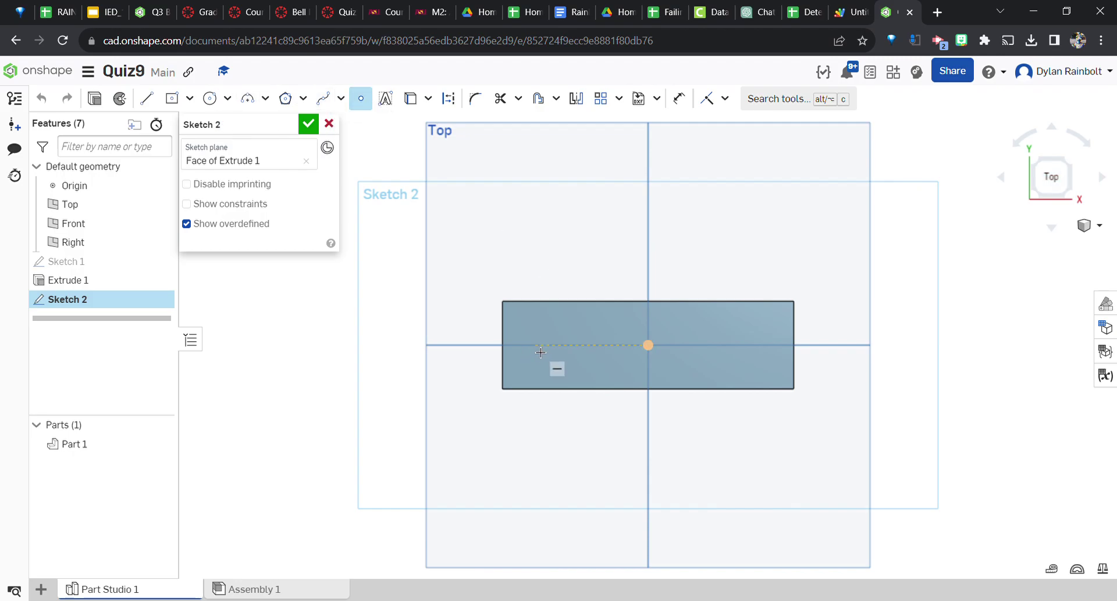
left_click(536, 344)
left_click(626, 345)
left_click(751, 344)
key("Escape")
Dimension the leftmost point 20 mm from the block's left edge
key("u")
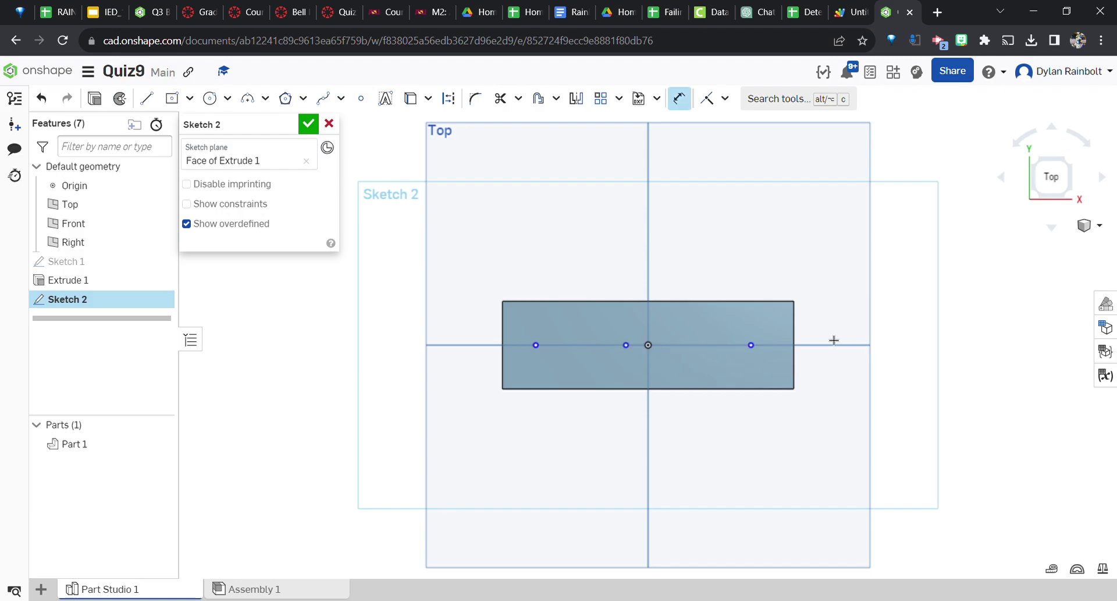
left_click(536, 345)
left_click(503, 344)
left_click(527, 250)
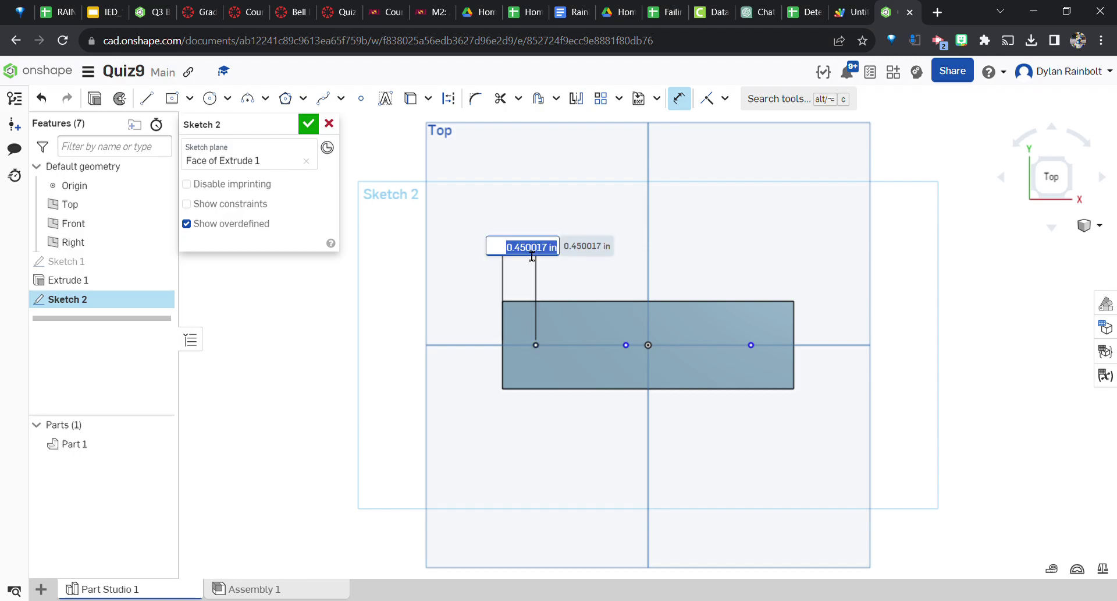
type("20mm")
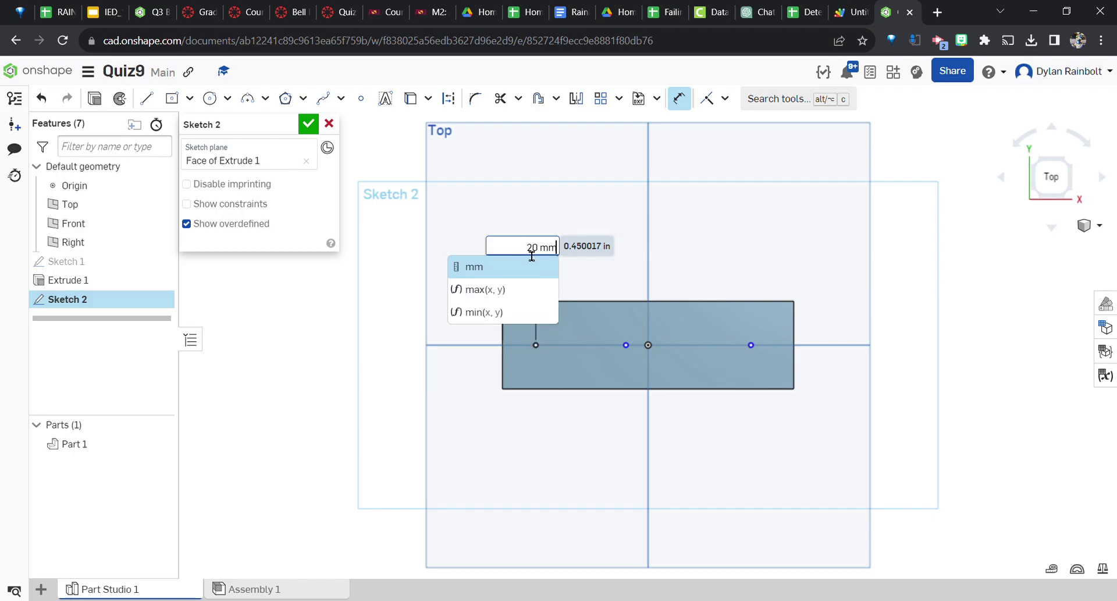
key("Return")
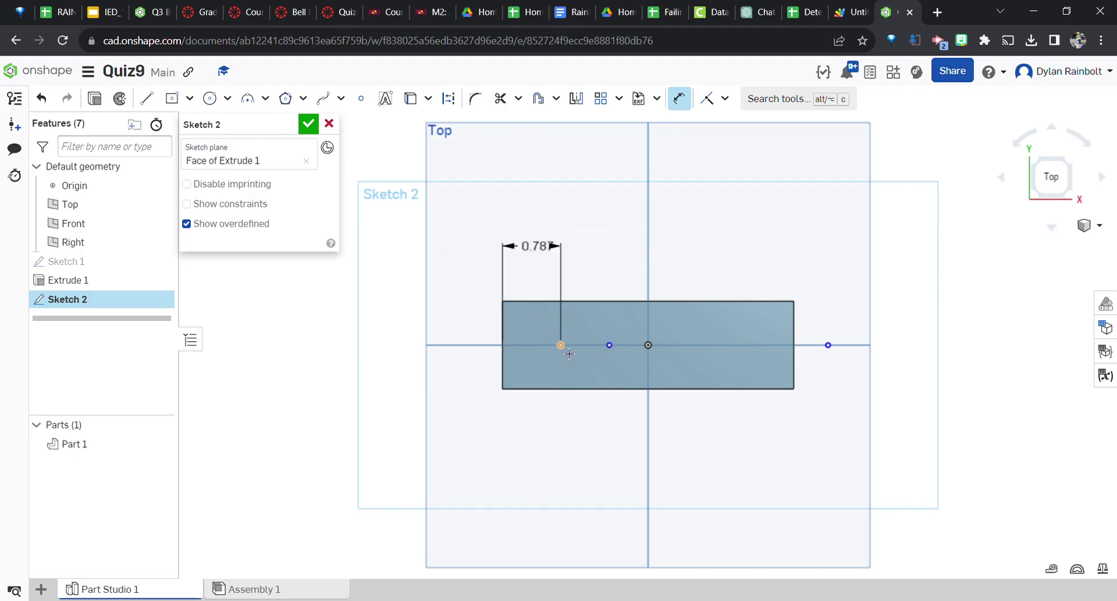
Set the distance between the leftmost and middle points to 30 mm
left_click(609, 345)
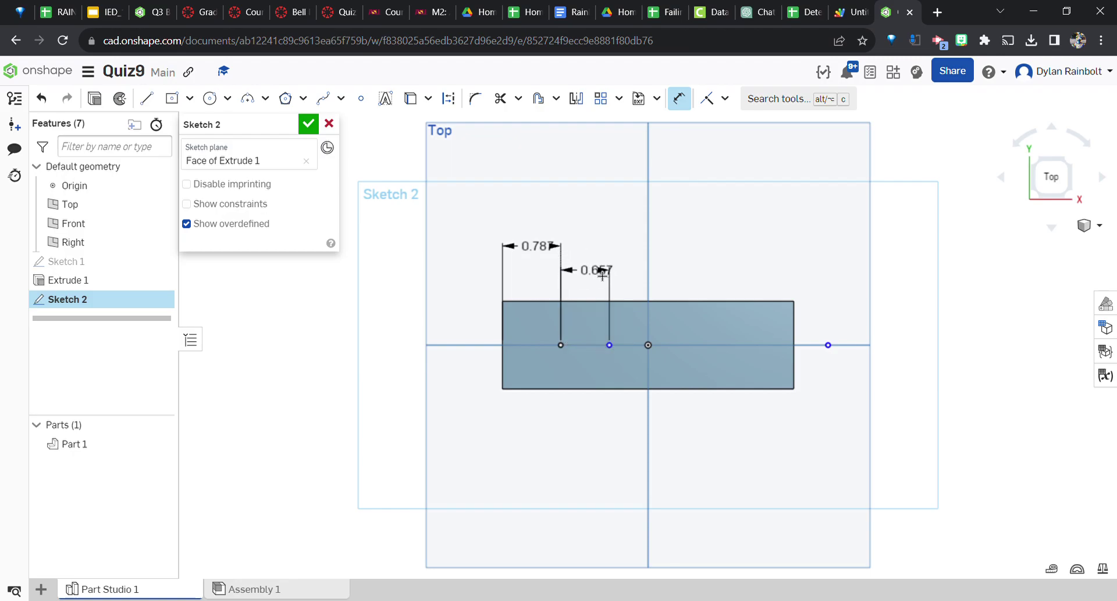
left_click(604, 272)
type("30mm")
key("Return")
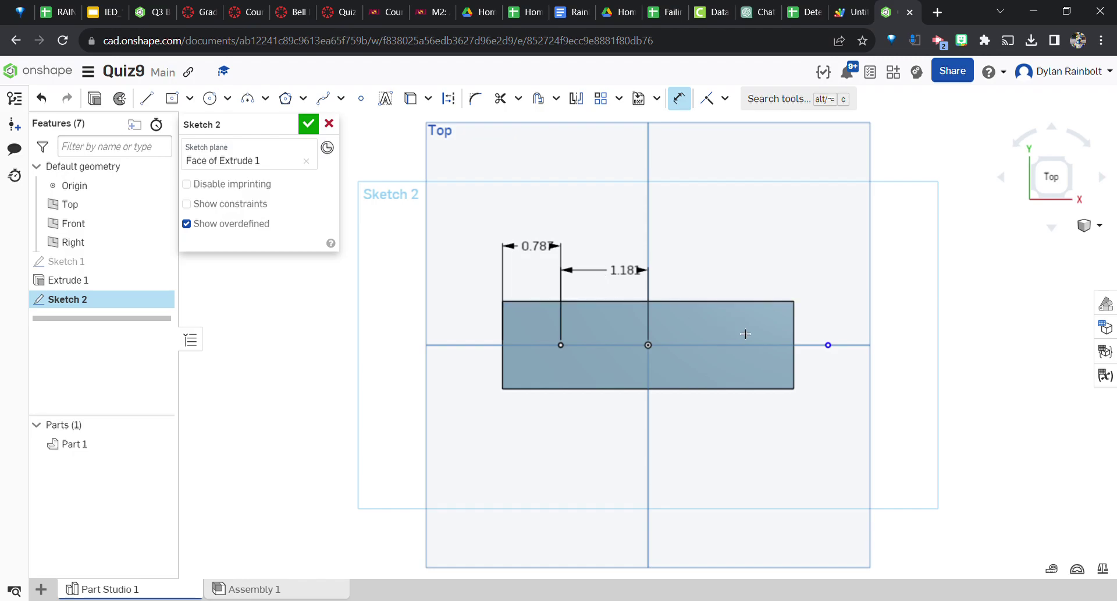
Dimension the rightmost point 30 mm from the middle point and finish the sketch
left_click(655, 347)
left_click(828, 344)
left_click(710, 270)
type("30mm")
key("Return")
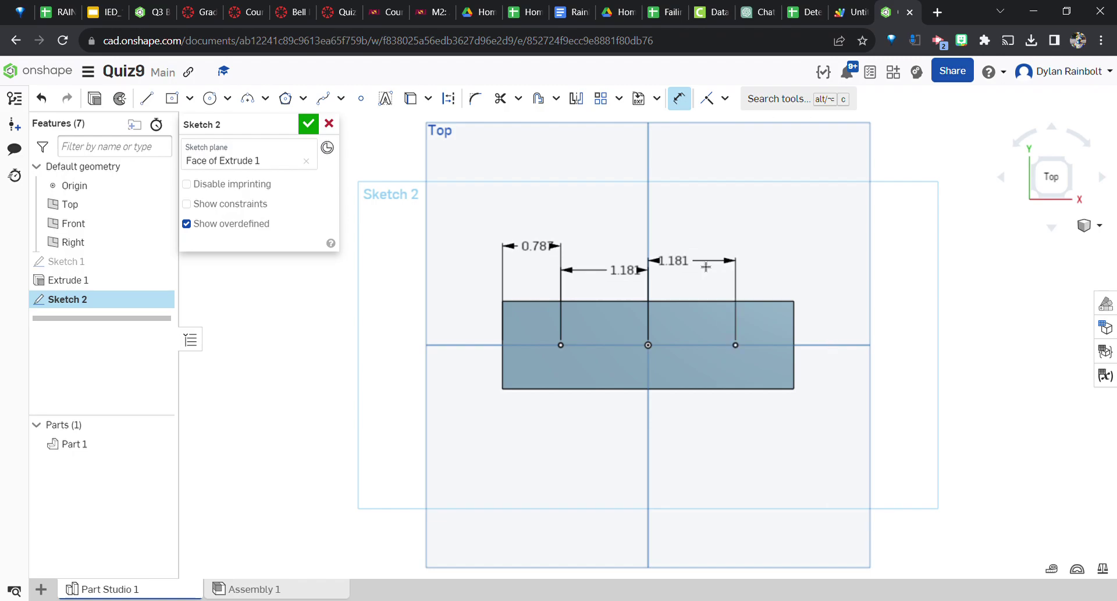
left_click(307, 126)
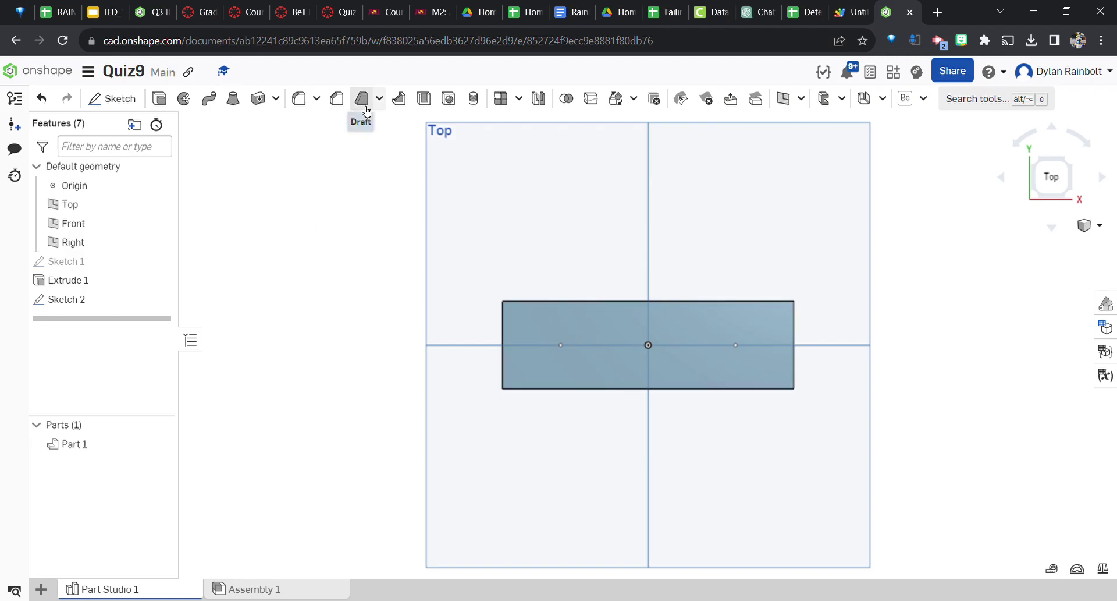
Start a Hole feature on the leftmost sketch point and set its style to Countersink
left_click(451, 98)
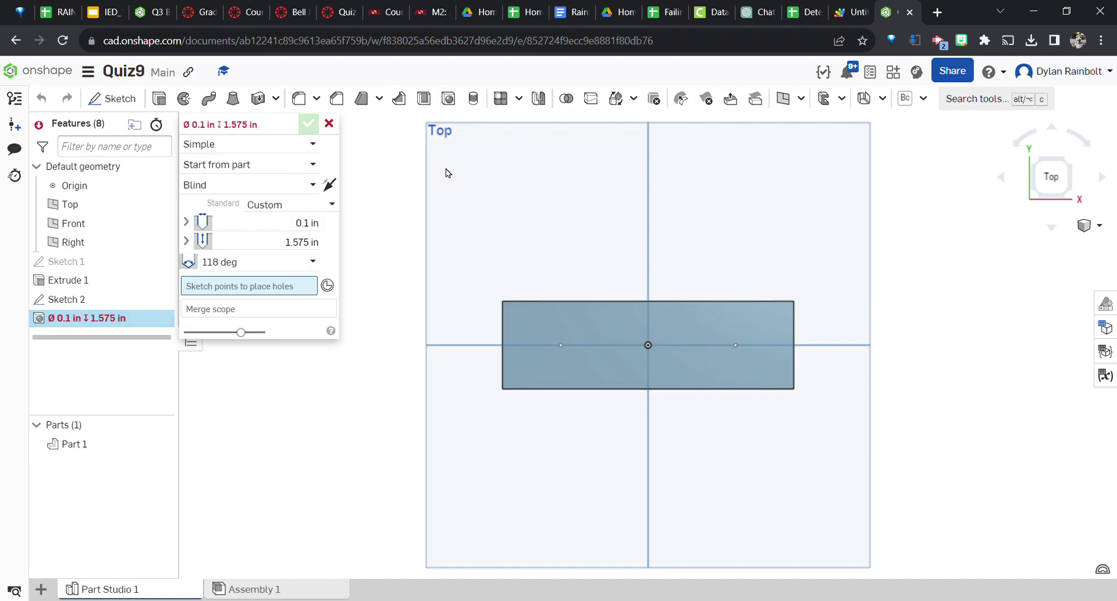
left_click(563, 346)
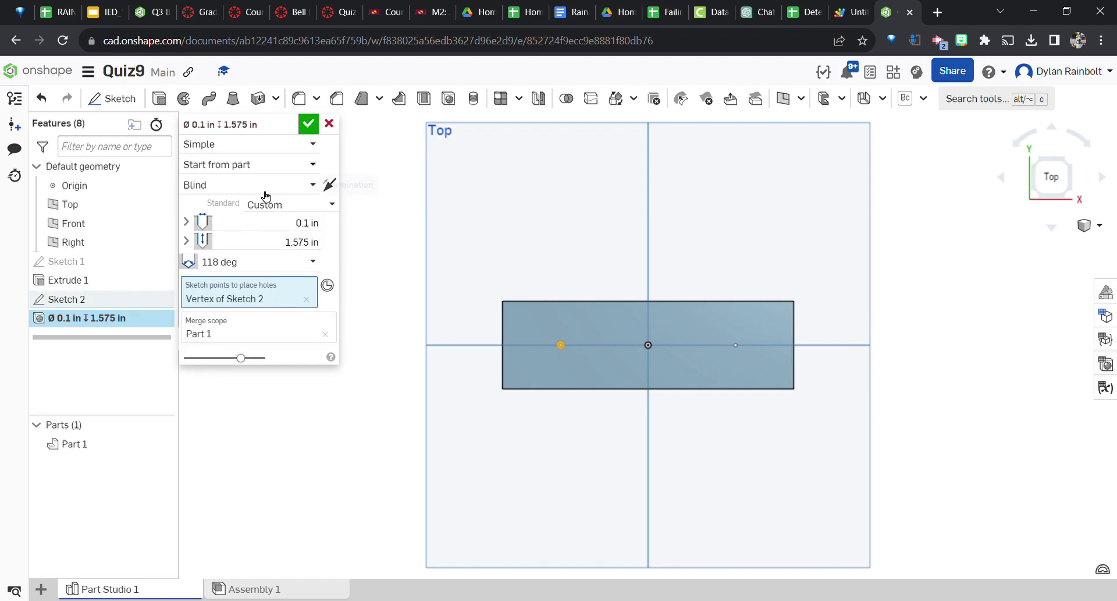
left_click(255, 148)
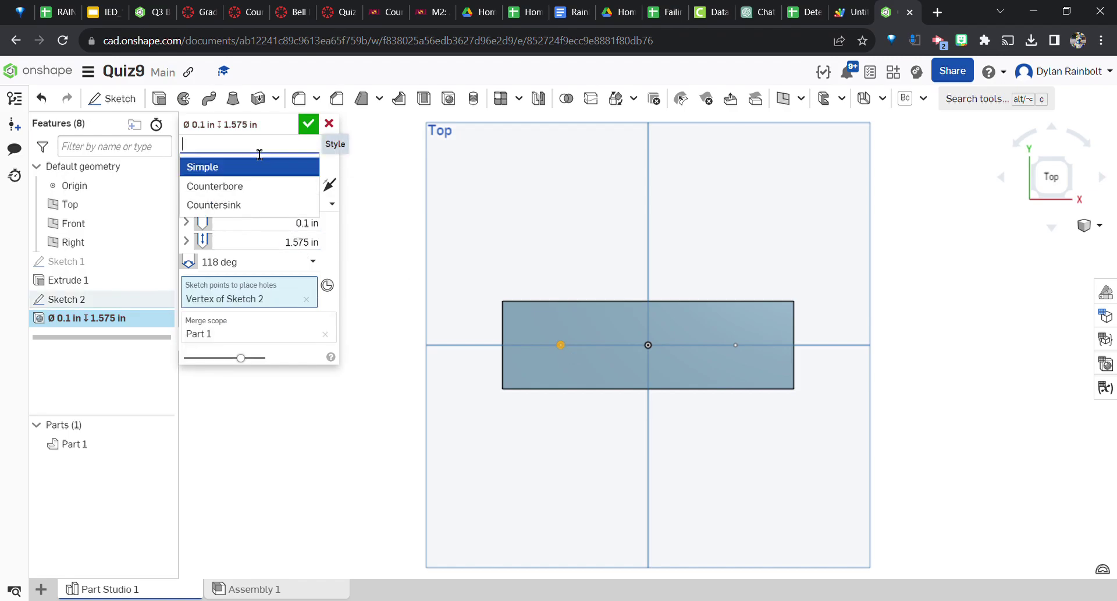
left_click(224, 203)
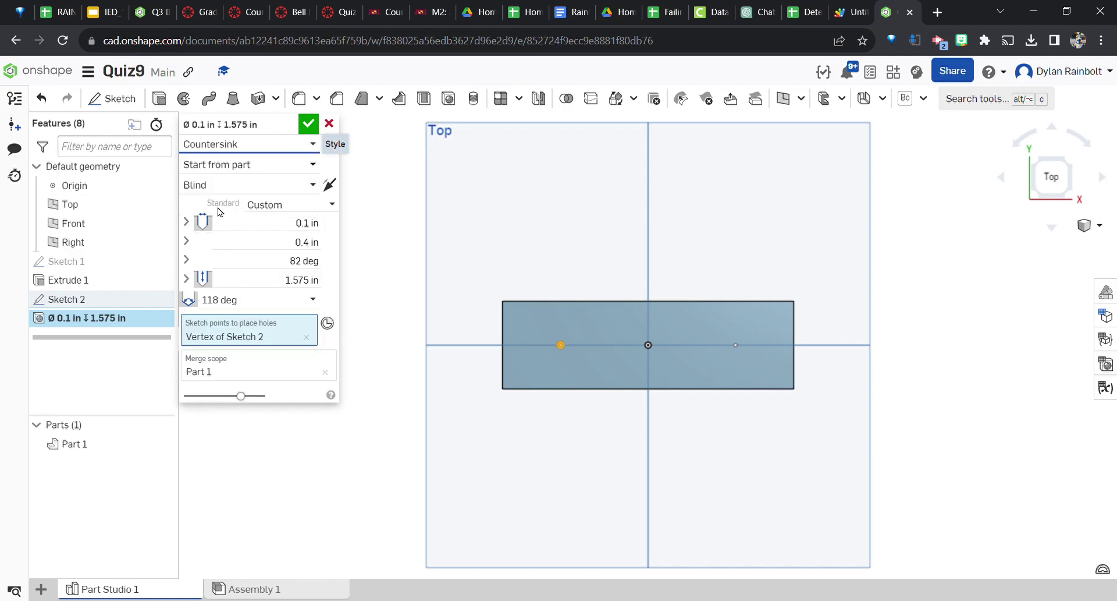
Set the countersunk hole's diameter to 0.25 in and its depth to 0.5 in, and accept the feature
left_click(298, 233)
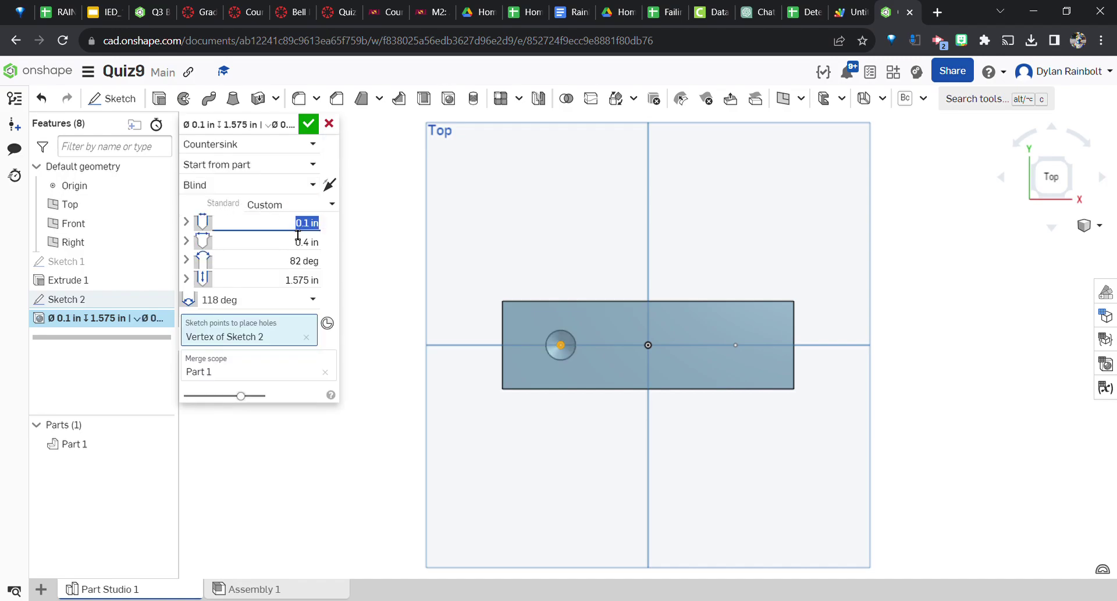
key("BackSpace")
type(".25")
key("Return")
left_click(272, 290)
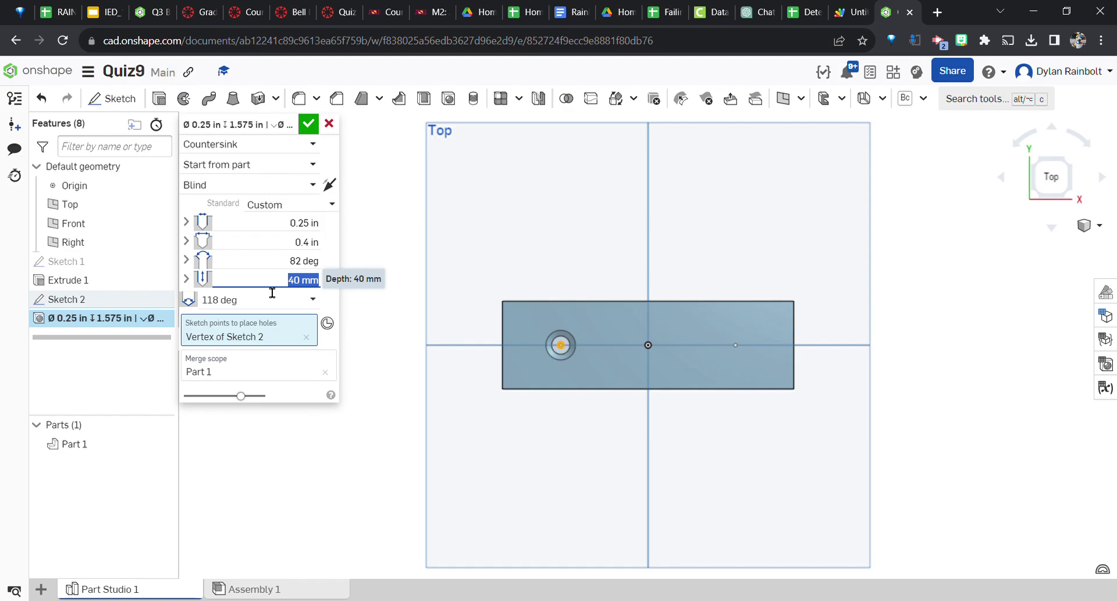
type(".5")
key("Return")
left_click(285, 247)
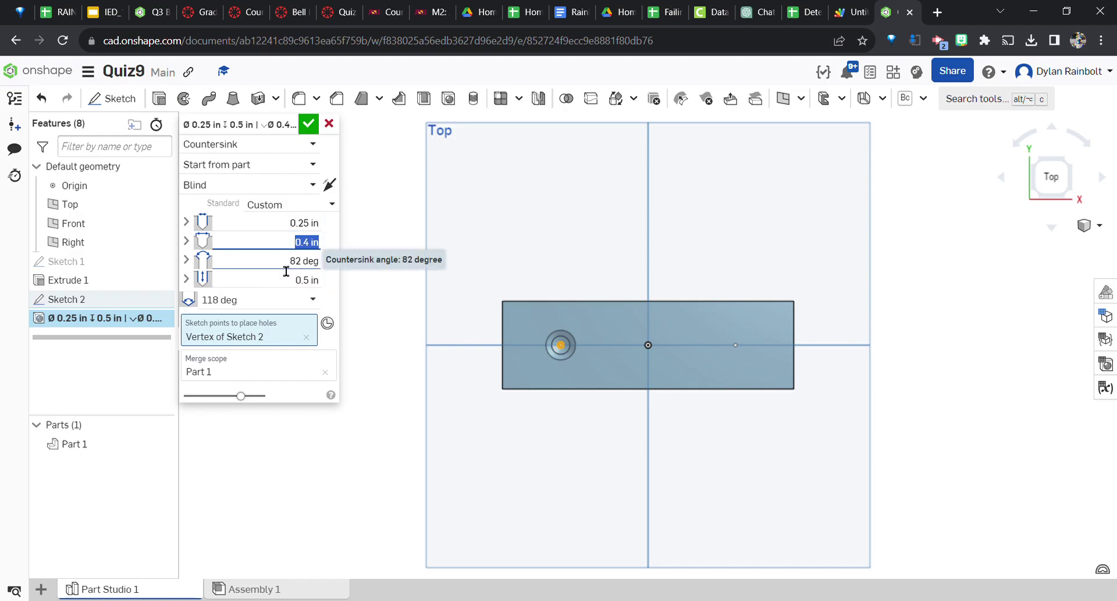
key("Tab")
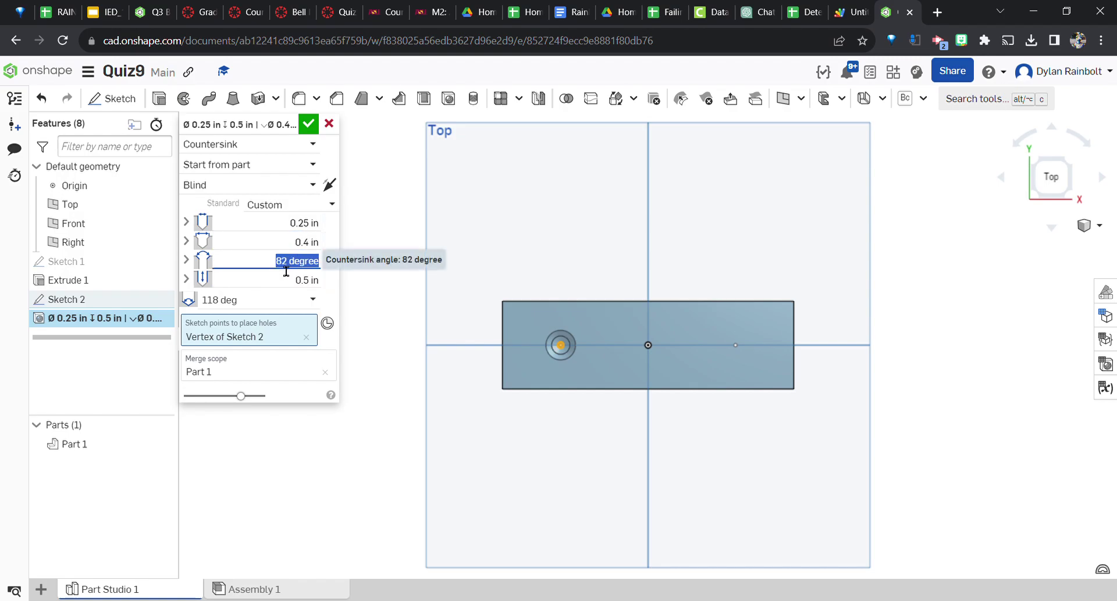
left_click(309, 124)
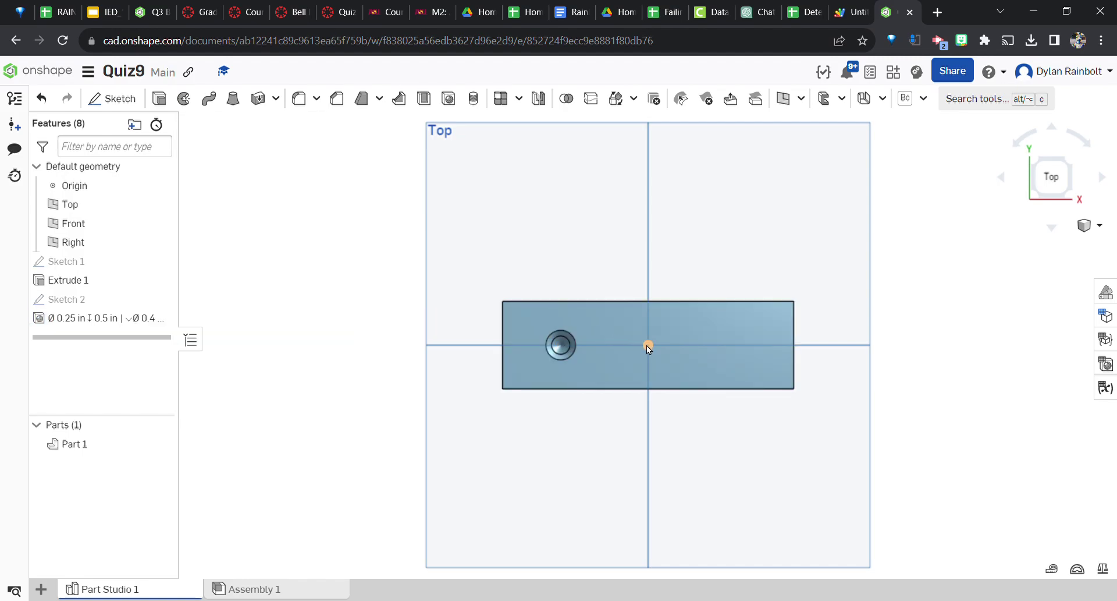
Show the sketch with the hole points, start a Hole feature on the middle point, and set its style to Counterbore
key("Up")
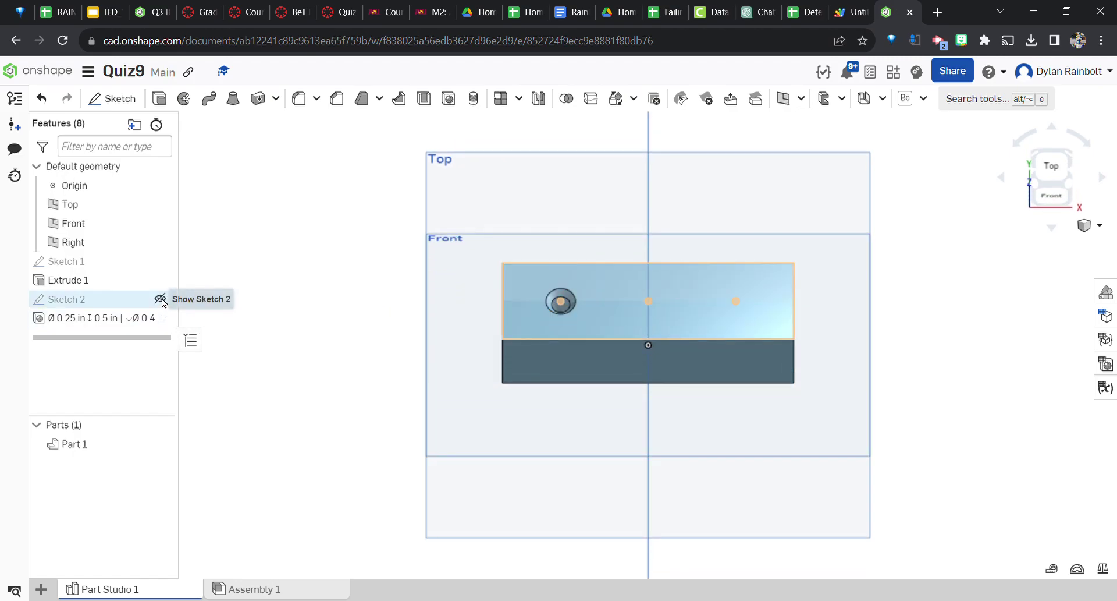
left_click(161, 299)
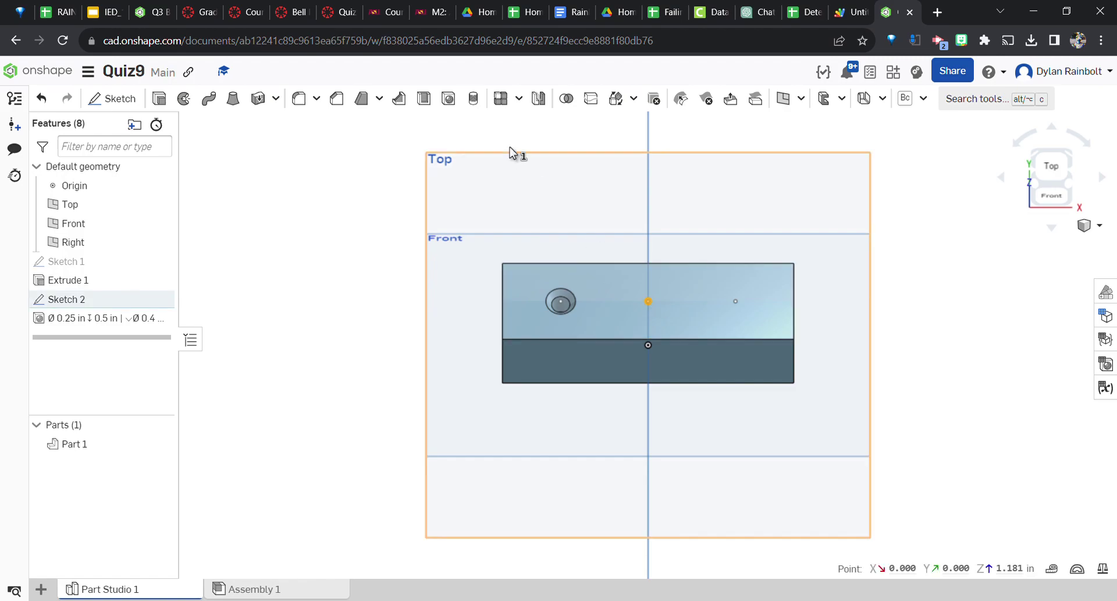
left_click(449, 98)
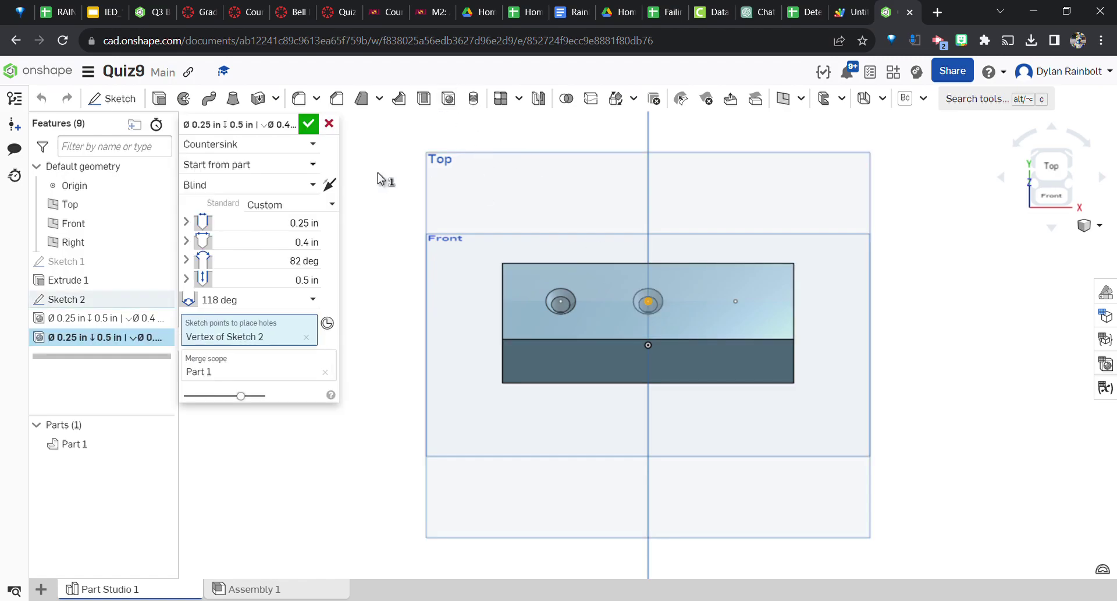
left_click(256, 144)
left_click(244, 204)
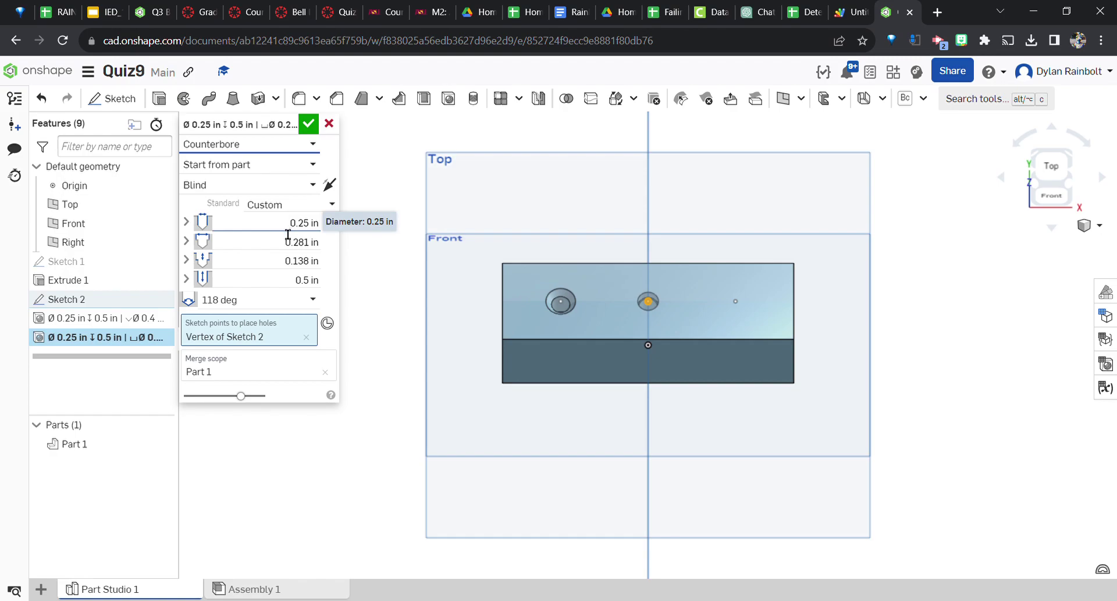
Try to set the counterbored hole's diameter to 30 mm
left_click(288, 228)
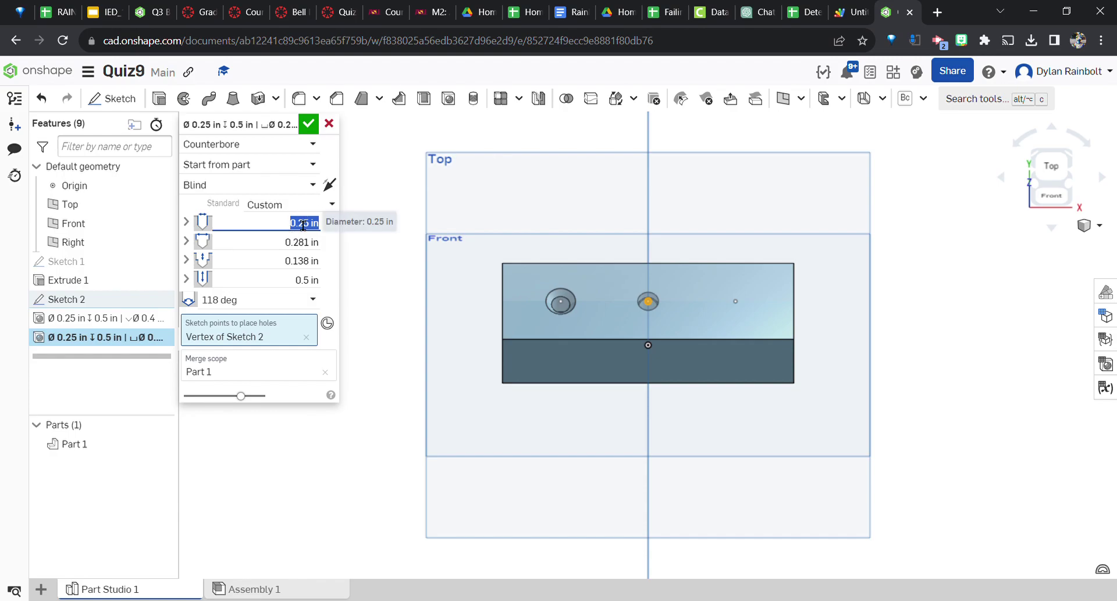
type("3")
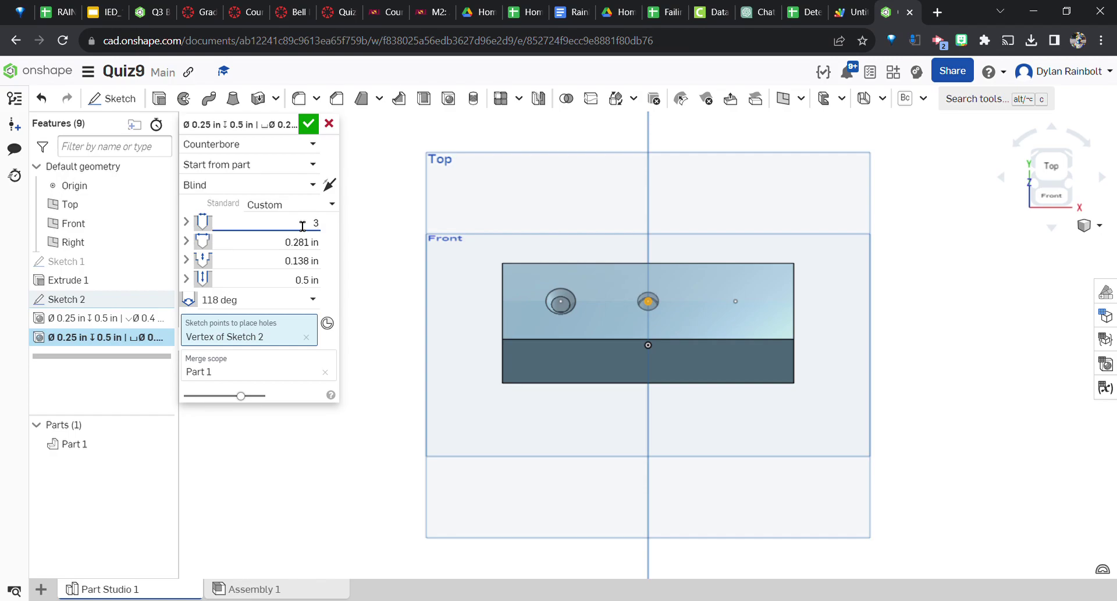
type("0 mm")
key("Return")
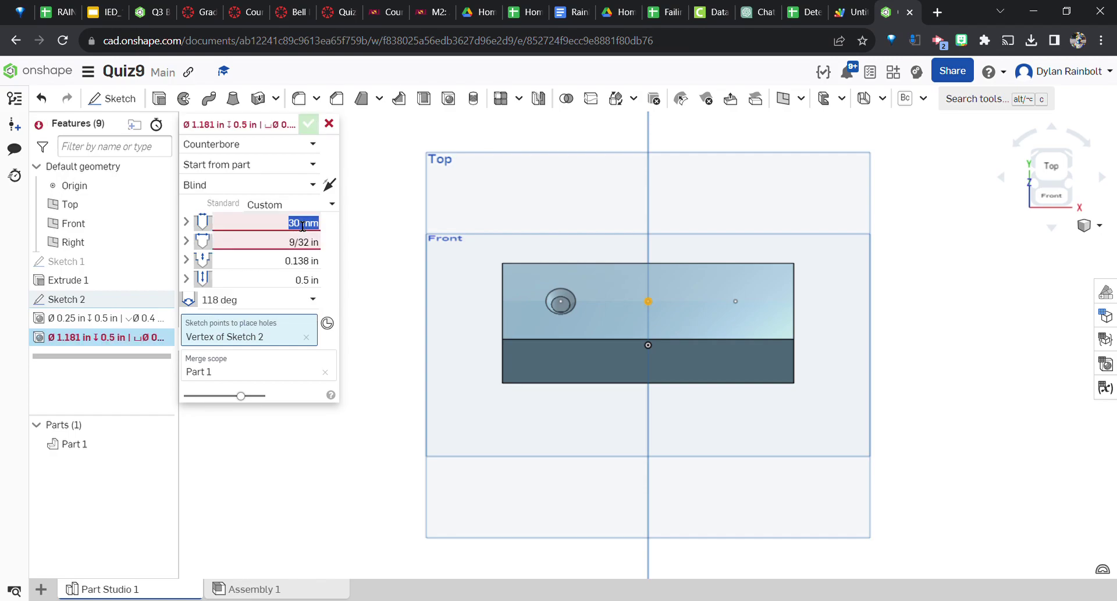
Set the counterbored hole to go through all and its diameter to 0.2 in
left_click(260, 187)
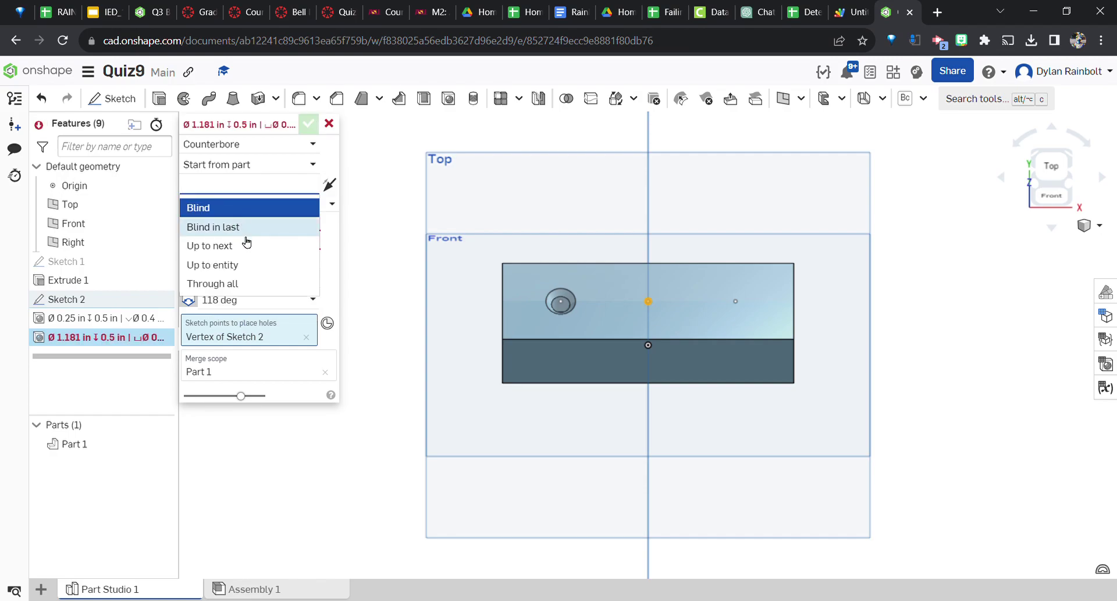
left_click(257, 283)
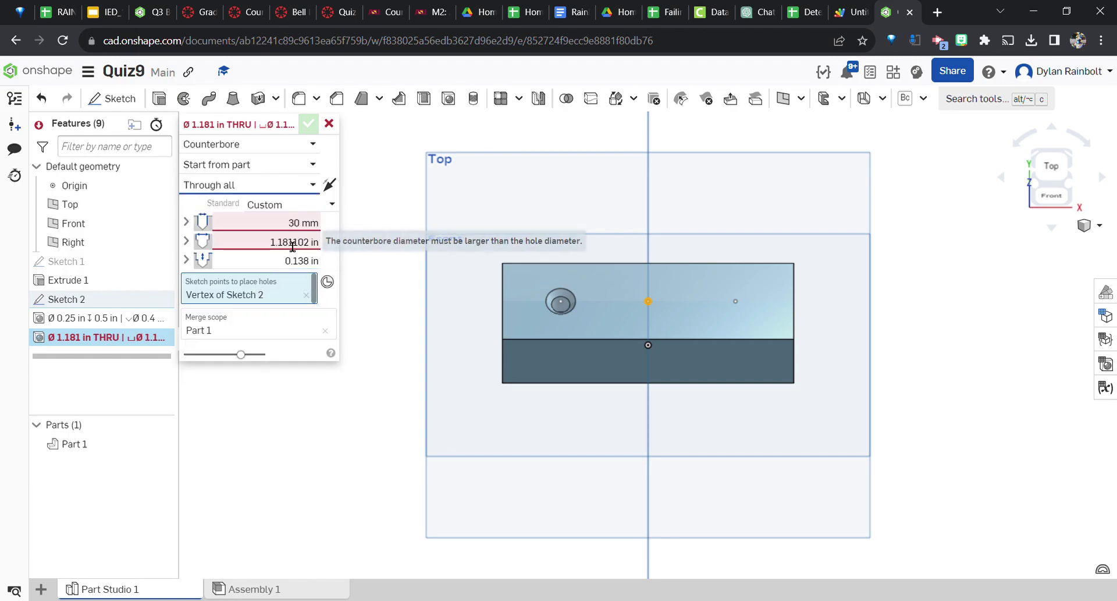
left_click(297, 225)
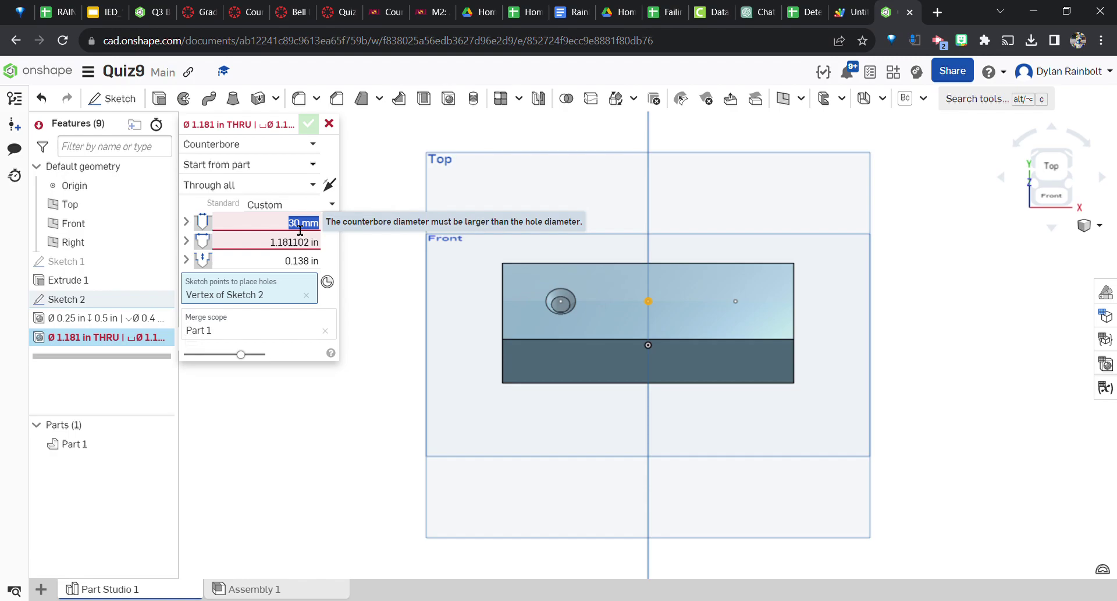
type("0.2")
key("Return")
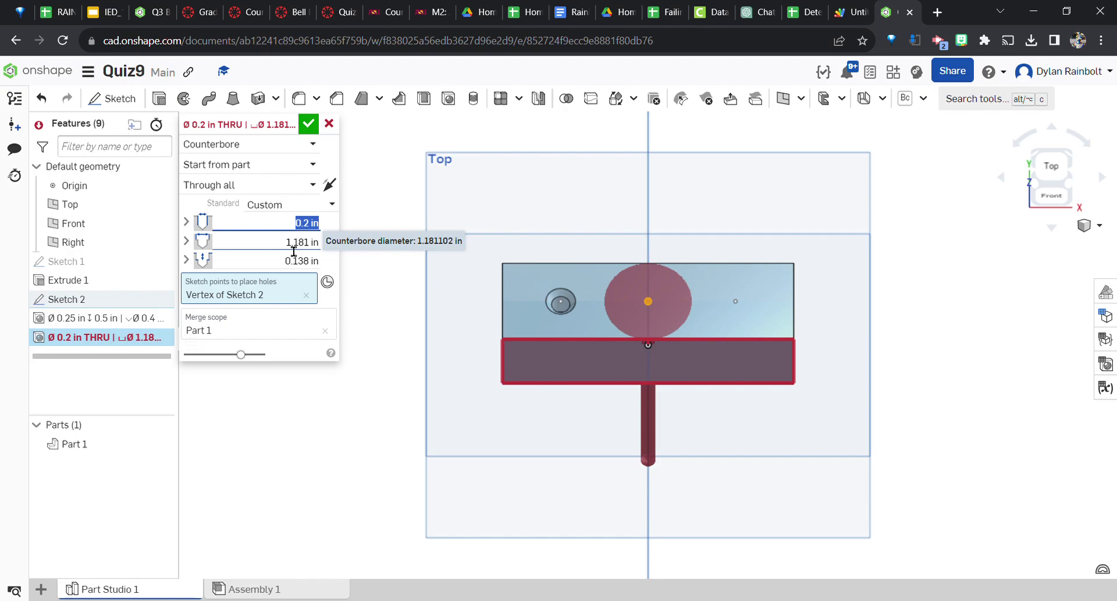
Set the counterbore diameter to 0.35 in and the counterbore depth to 0.2 in, and accept the feature
left_click(294, 249)
key("BackSpace")
type(".35")
key("Return")
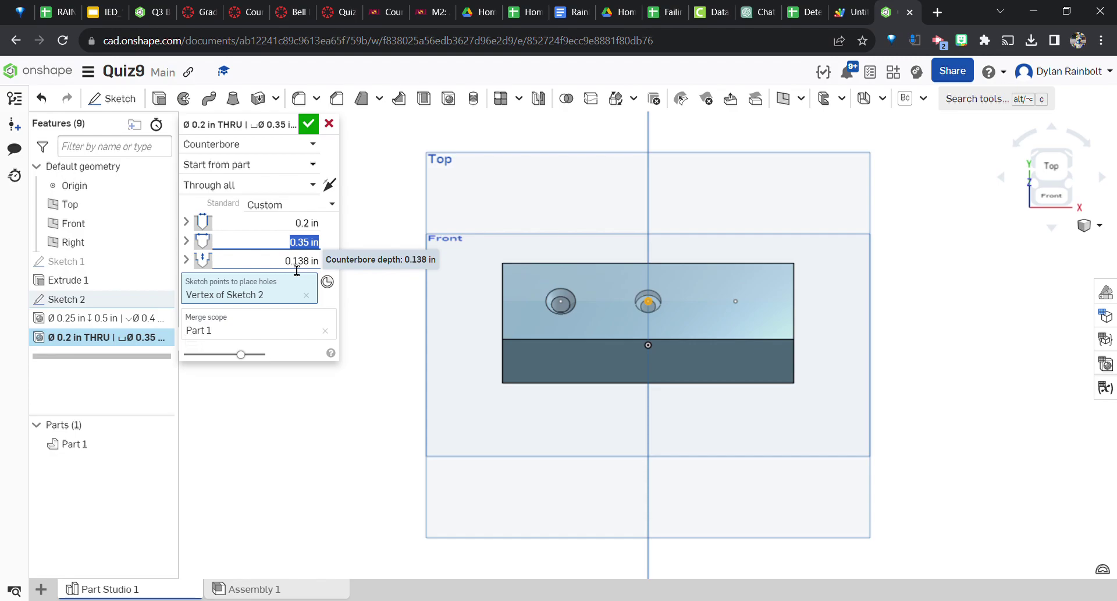
left_click(297, 268)
key("BackSpace")
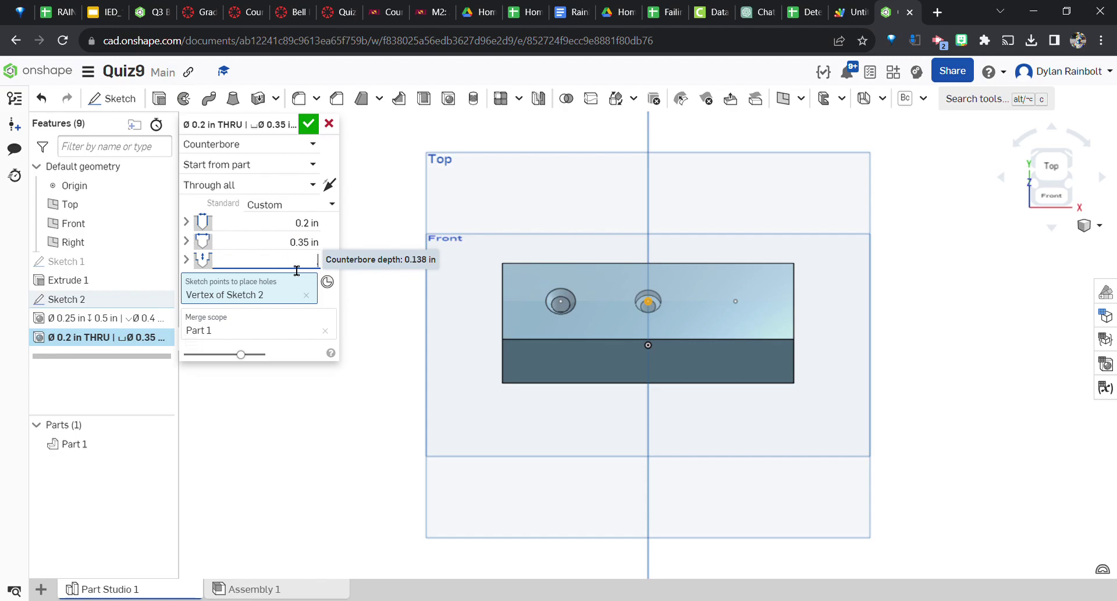
key("Return")
left_click(308, 123)
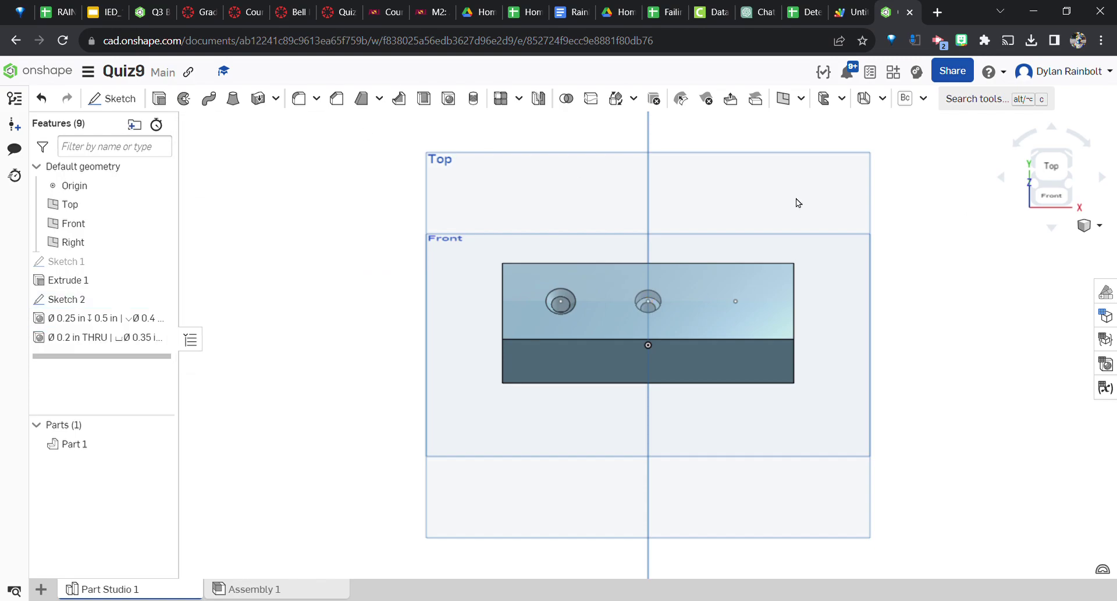
Start a Hole feature on the rightmost sketch point and set its style to Simple
left_click(1045, 172)
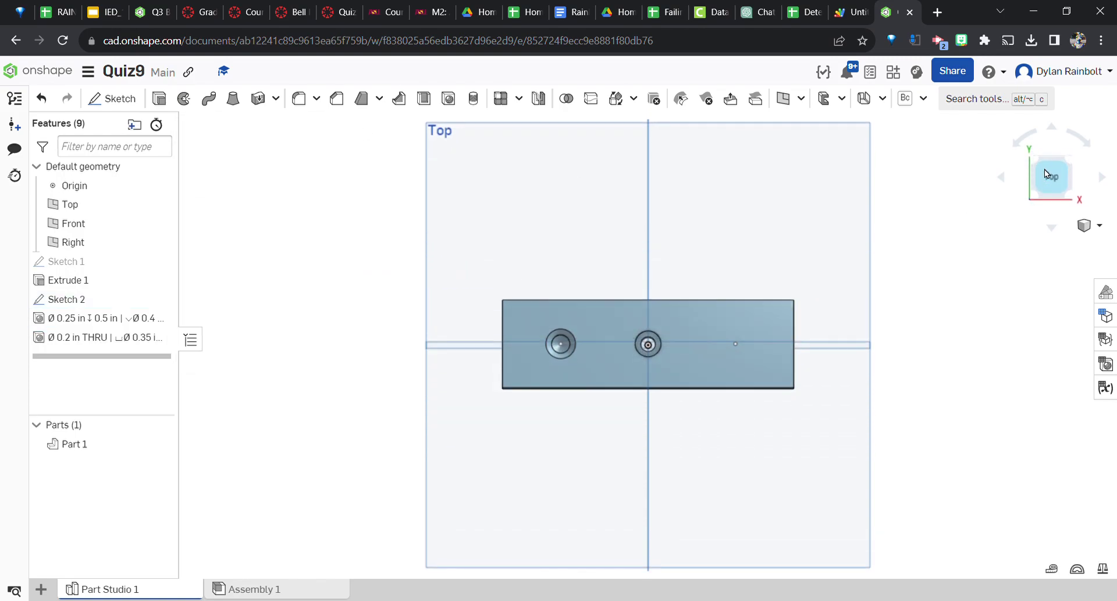
left_click(1069, 195)
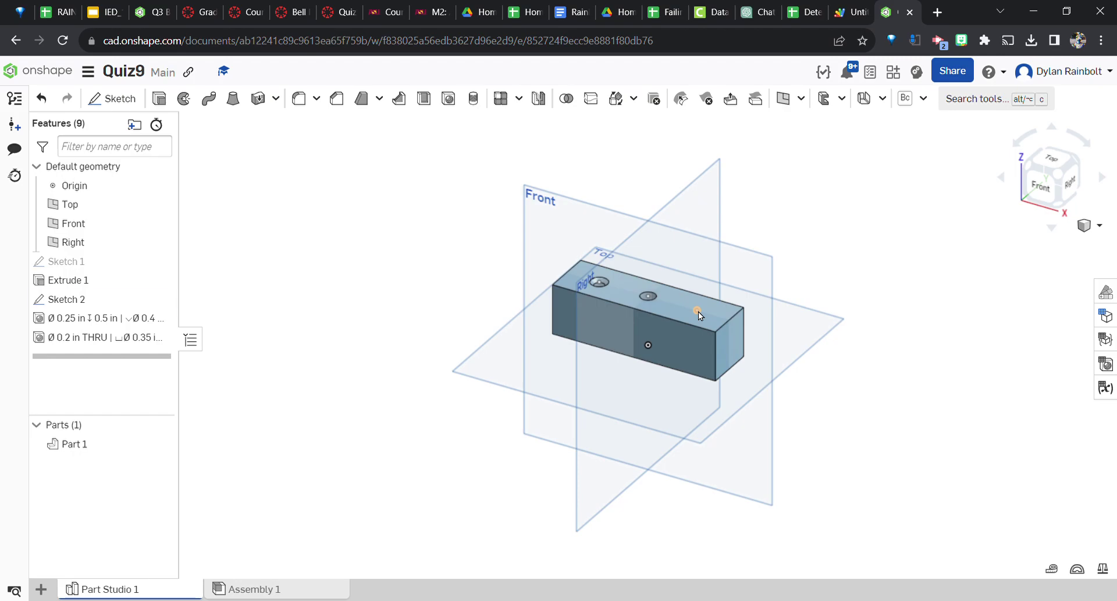
left_click(449, 99)
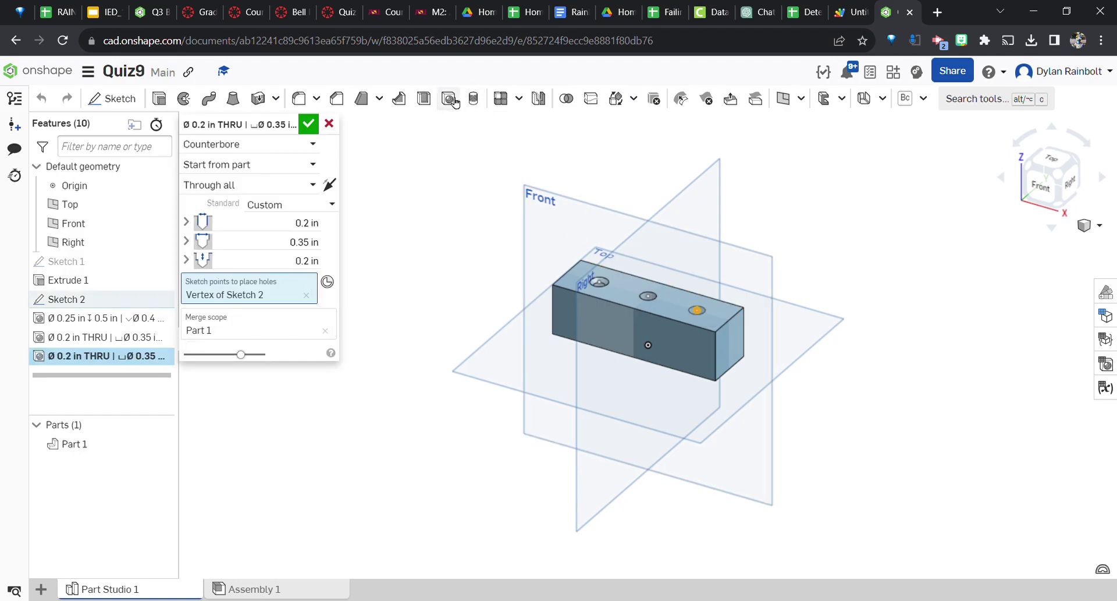
left_click(243, 153)
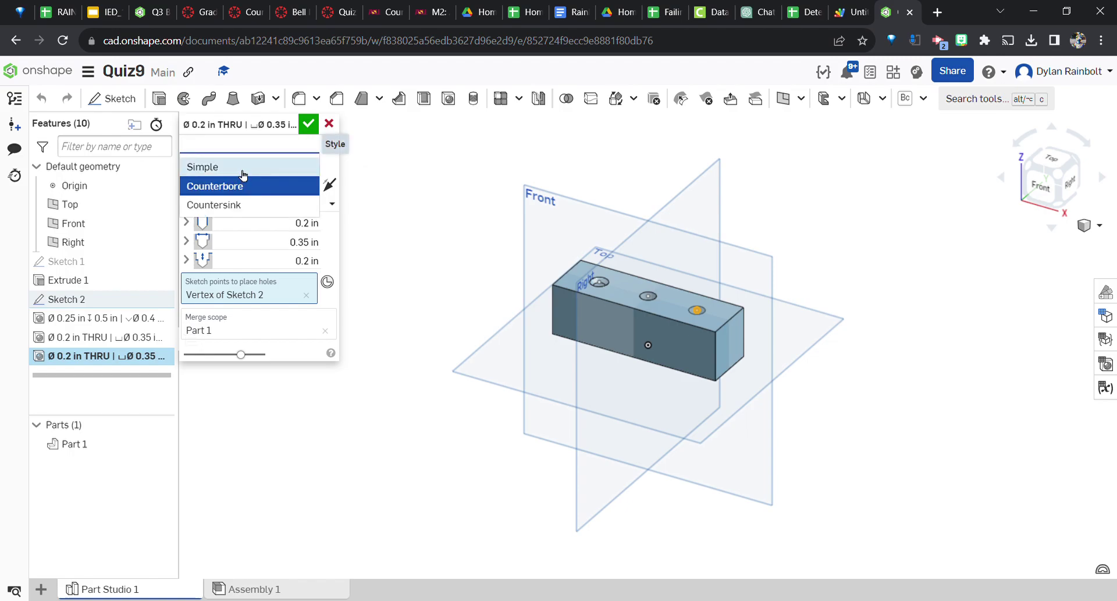
left_click(241, 166)
Give the simple hole a 0.3 in diameter and a blind depth of 0.5 in, and accept the feature
left_click(297, 228)
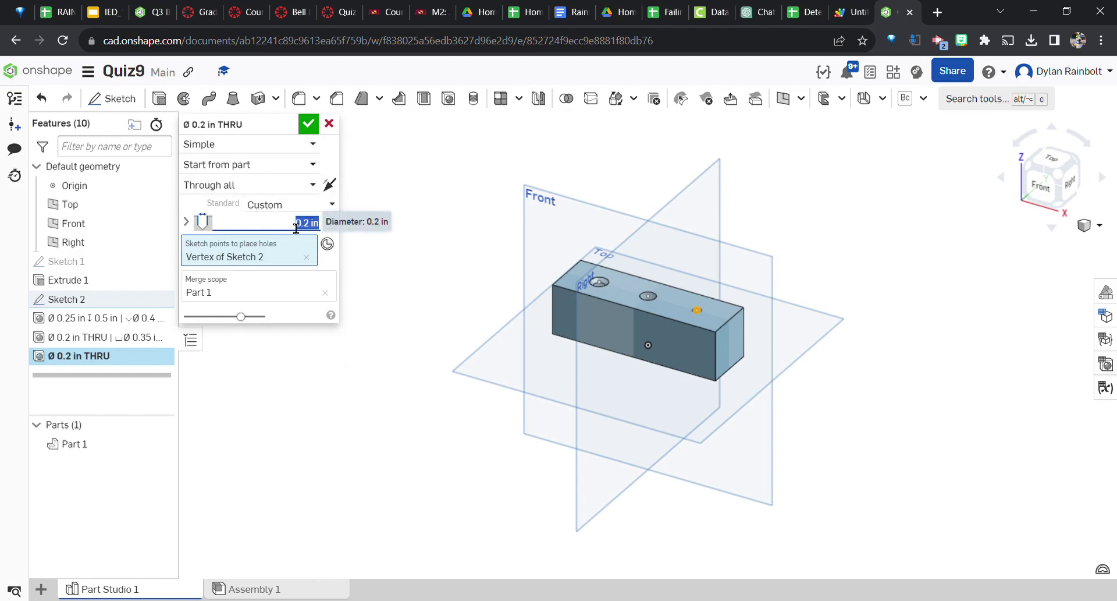
type("0.3")
left_click(278, 195)
left_click(247, 210)
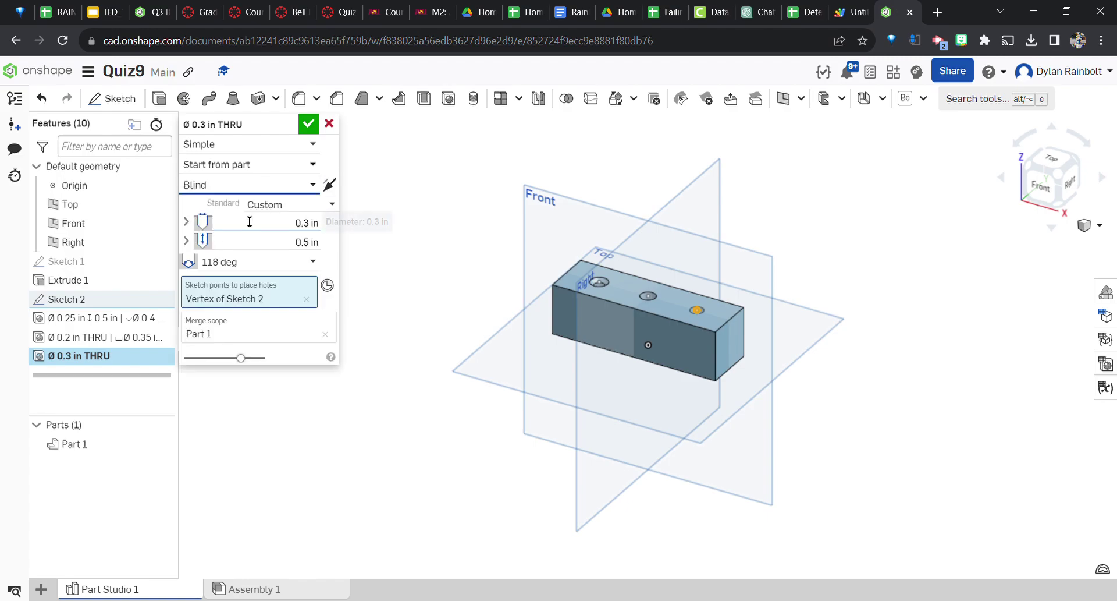
left_click(294, 251)
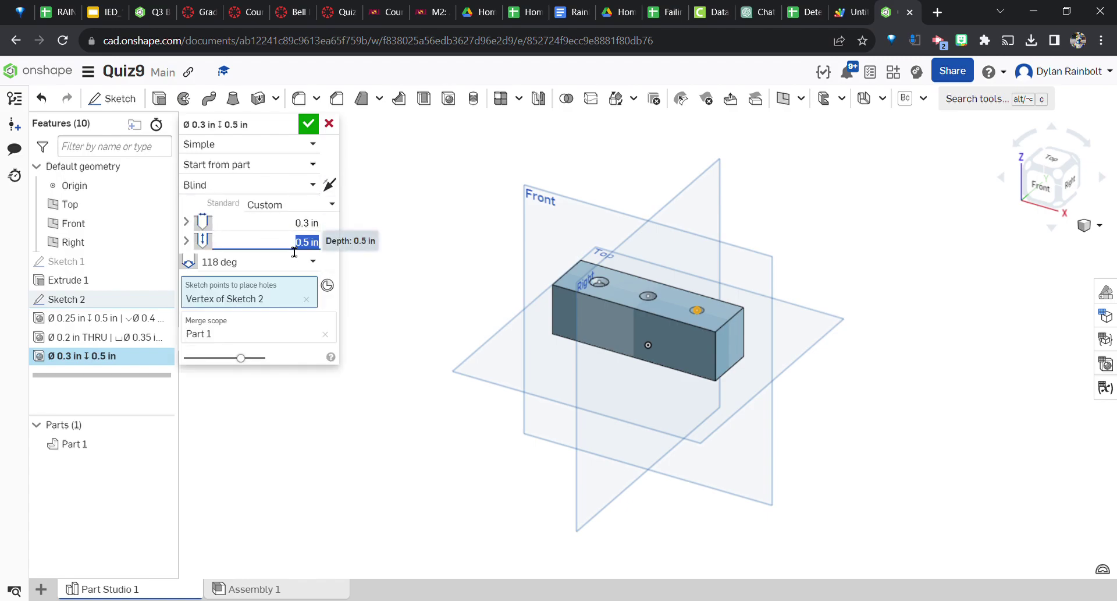
left_click(308, 124)
left_click(1047, 165)
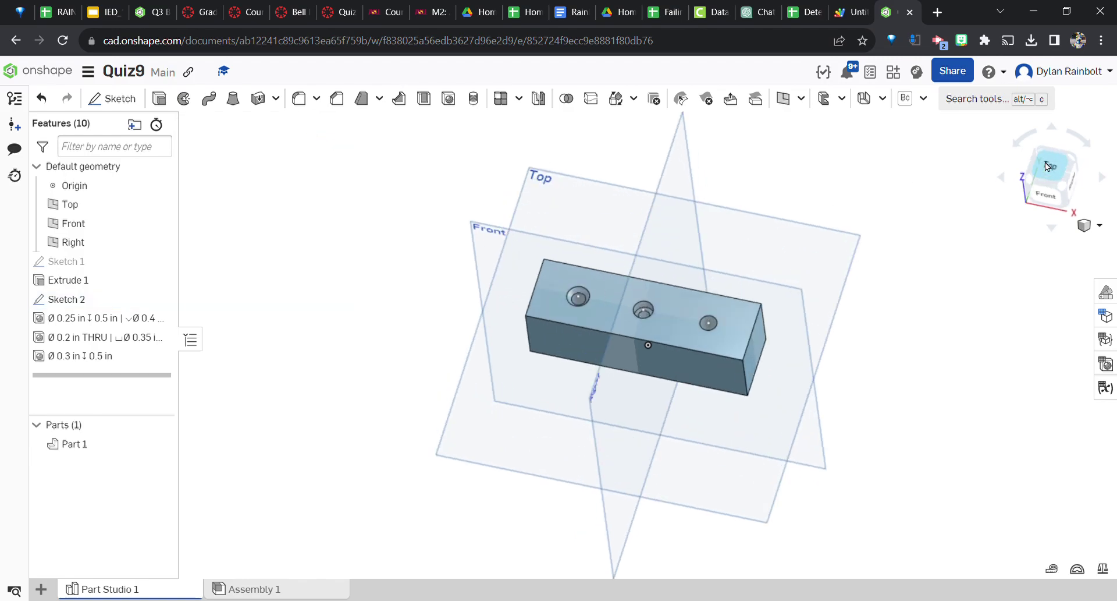
scroll(744, 358, "up", 5)
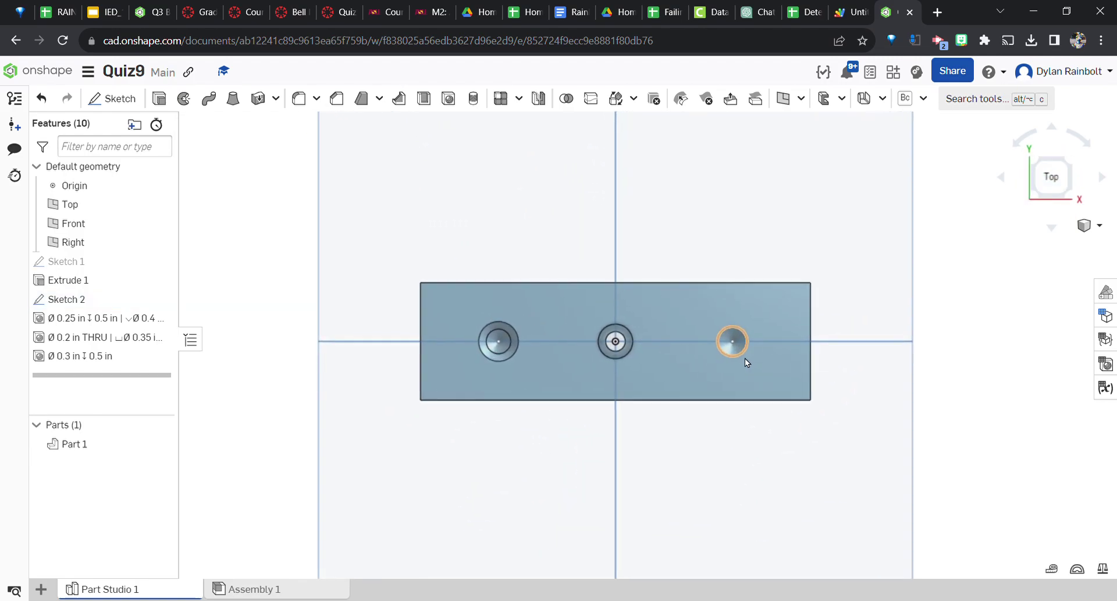